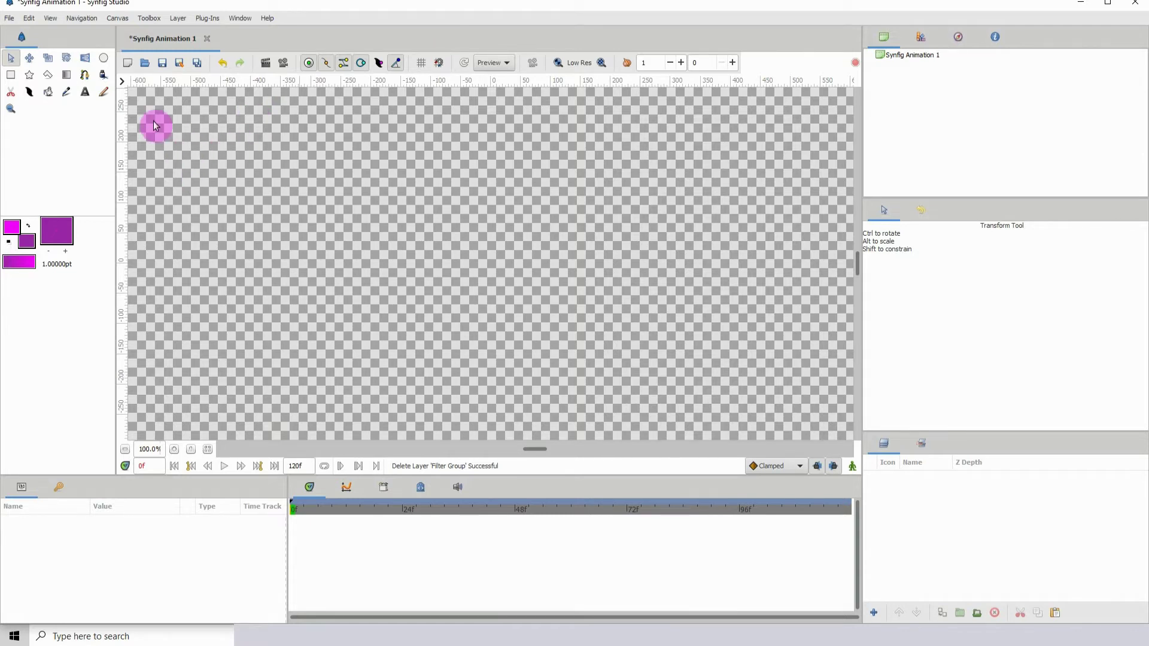
Draw a purple circle near the canvas centre and group its layer into a Filter Group
left_click(103, 58)
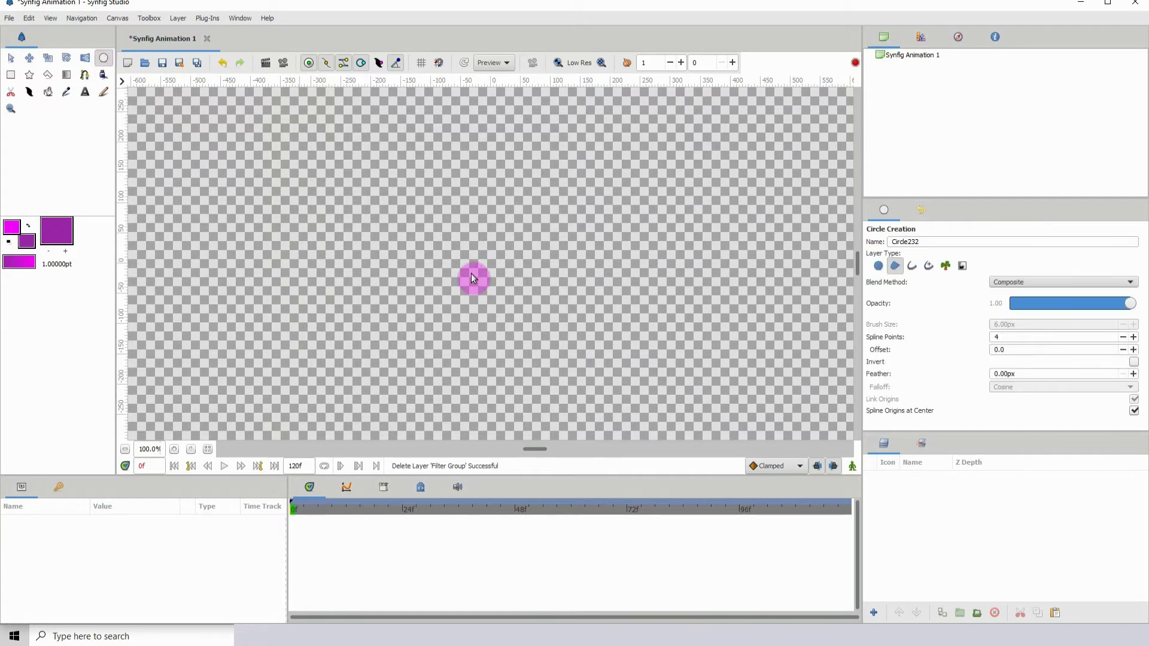
left_click_drag(466, 271, 494, 317)
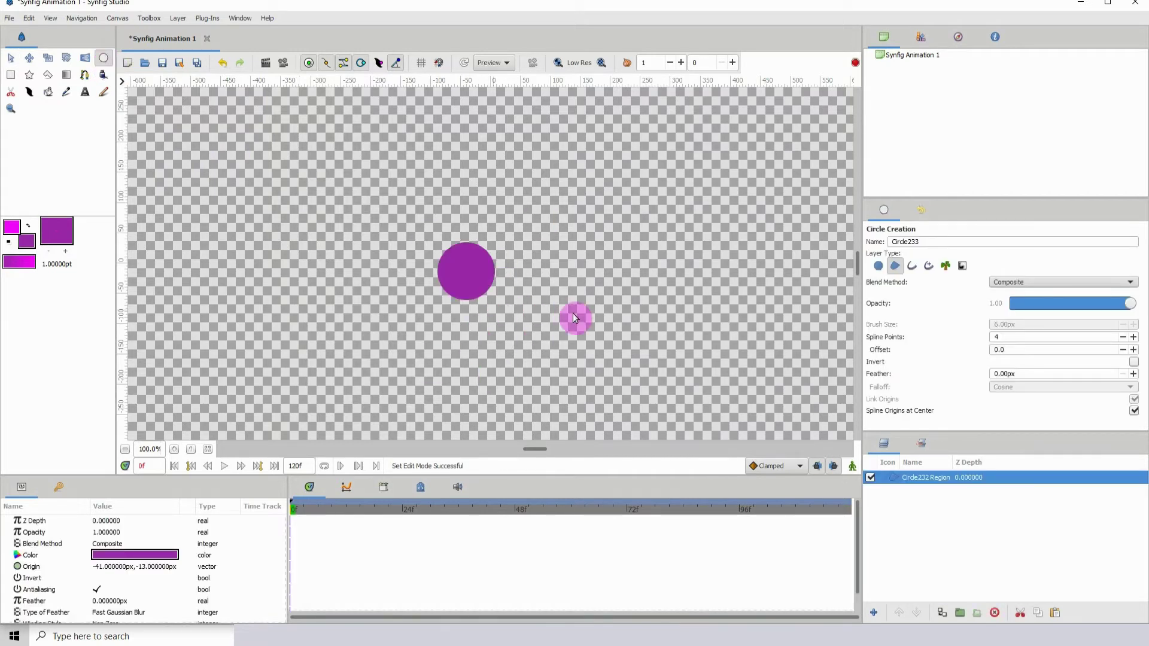
right_click(929, 483)
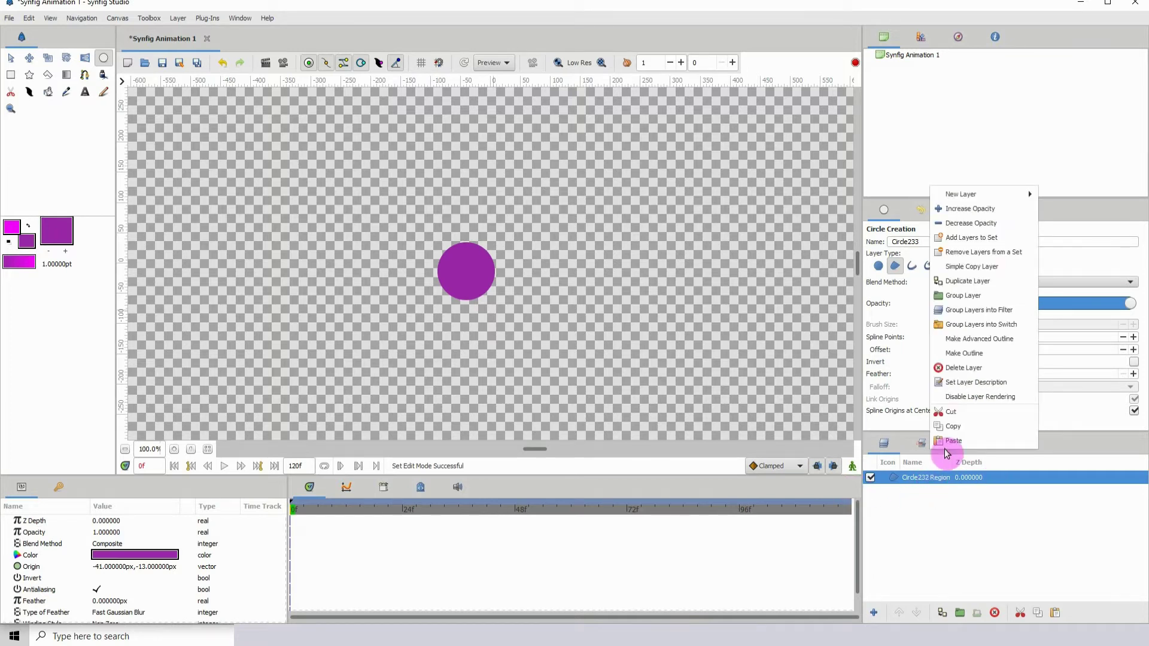
left_click(986, 311)
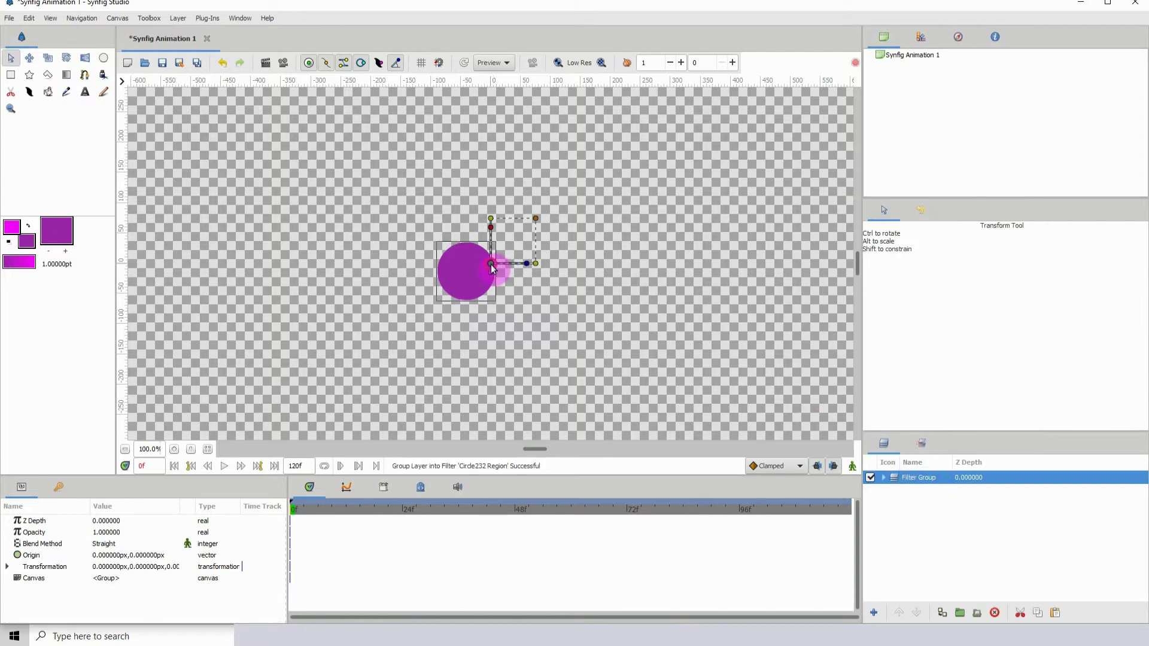
Nudge the grouped circle up-right, then draw a second circle below it, stacked beneath the Filter Group
left_click_drag(491, 268, 501, 245)
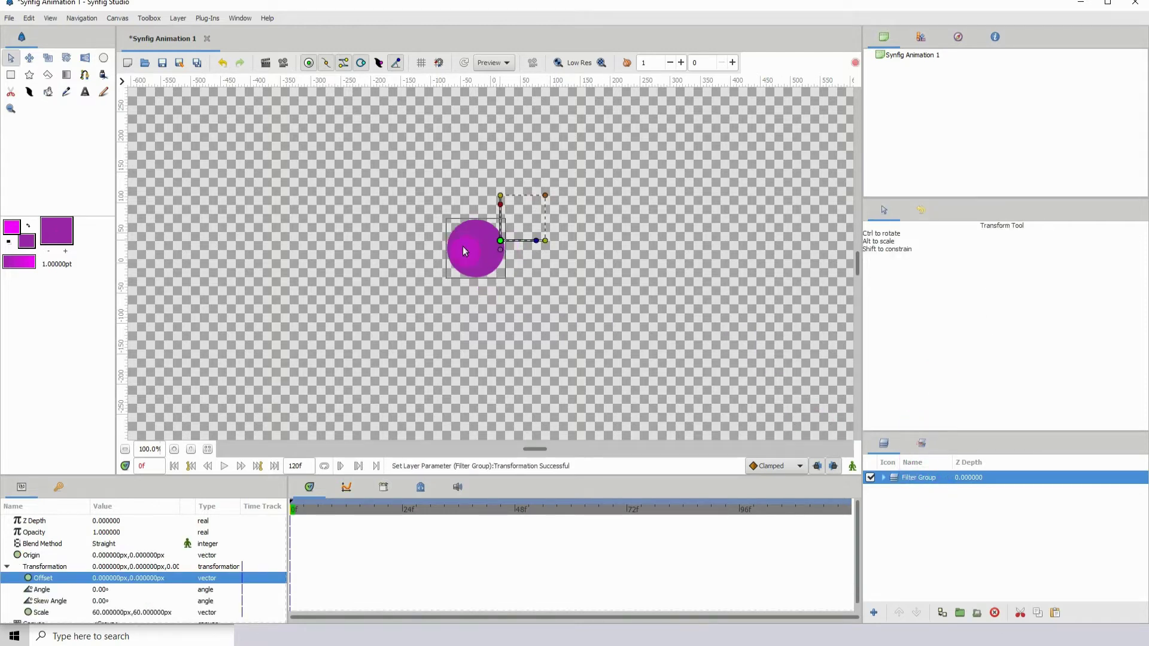
left_click(104, 60)
left_click_drag(483, 339, 489, 353)
left_click(924, 480)
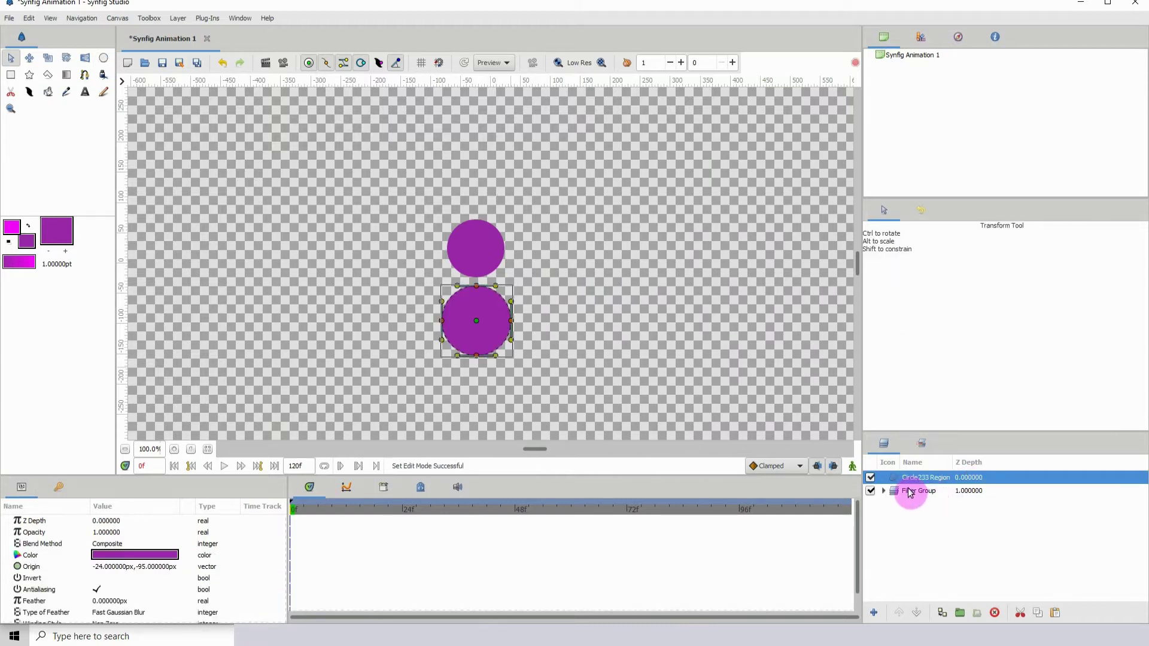
left_click(916, 613)
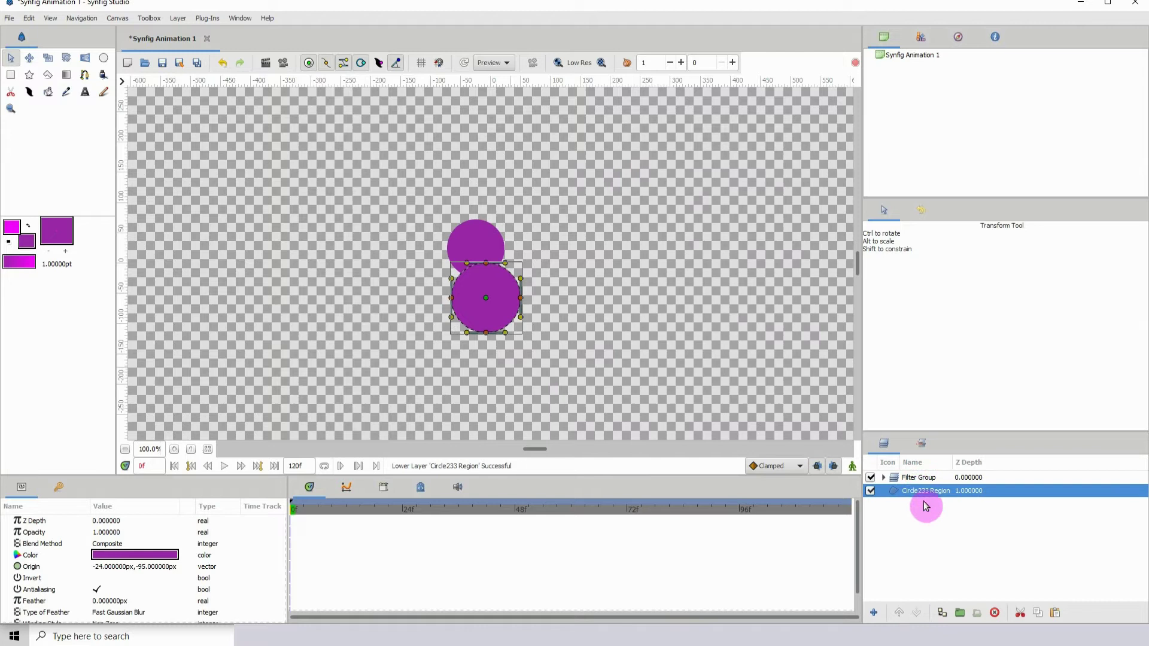
left_click_drag(488, 299, 486, 329)
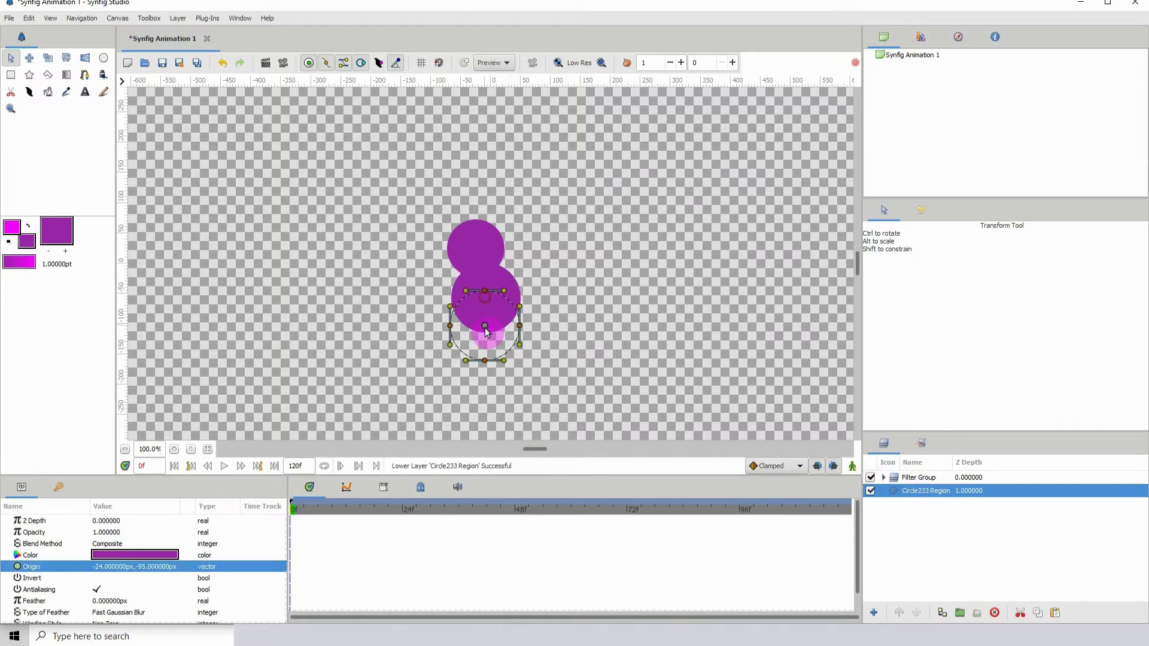
Move the Filter Group right, shrink and slightly rotate it, and raise Circle233 Region above it
left_click(921, 479)
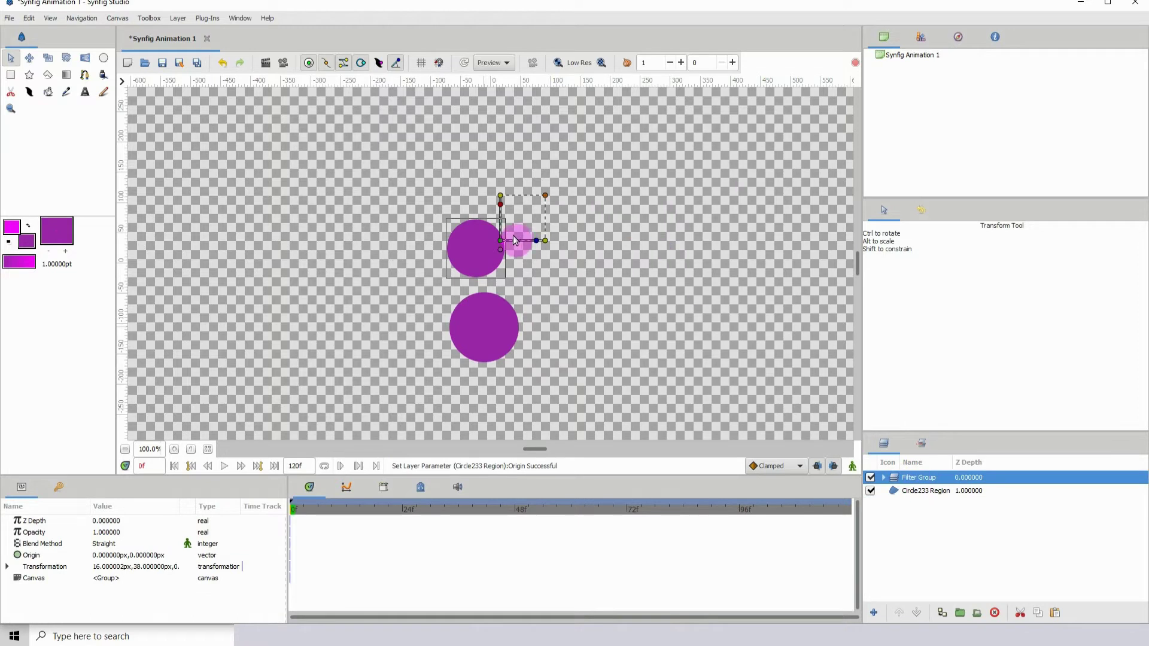
left_click_drag(501, 241, 561, 241)
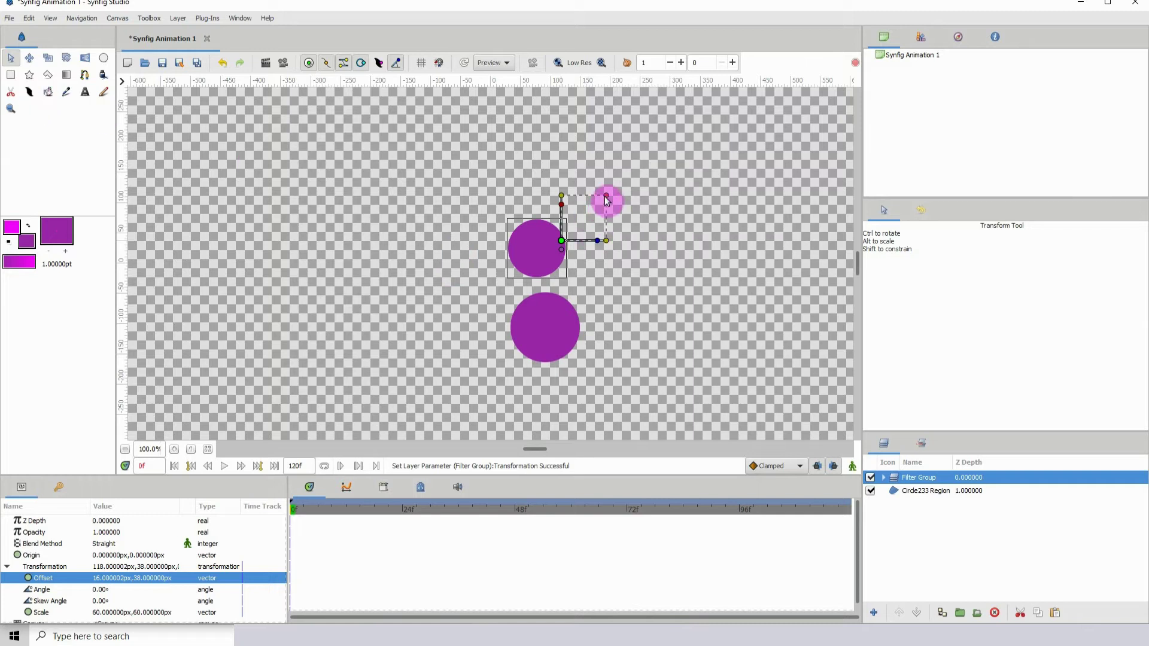
left_click_drag(606, 197, 626, 182)
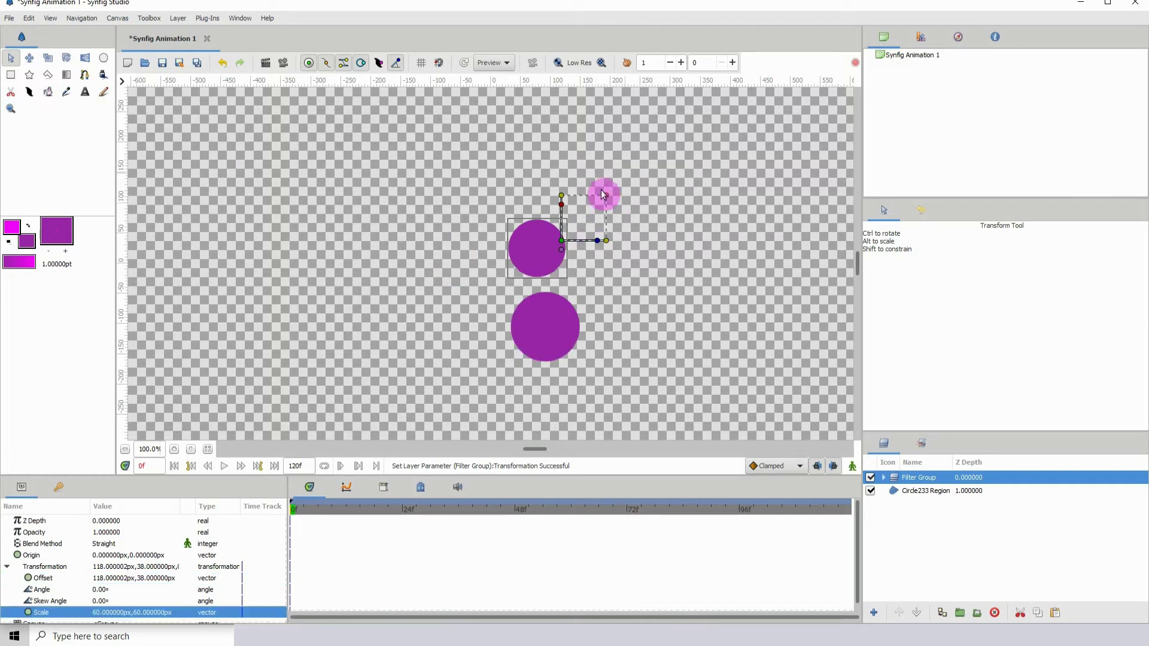
mouse_move(598, 240)
left_mouse_down()
mouse_move(596, 217)
mouse_move(591, 239)
mouse_move(609, 238)
left_mouse_up()
left_click_drag(935, 515, 920, 494)
left_click(898, 612)
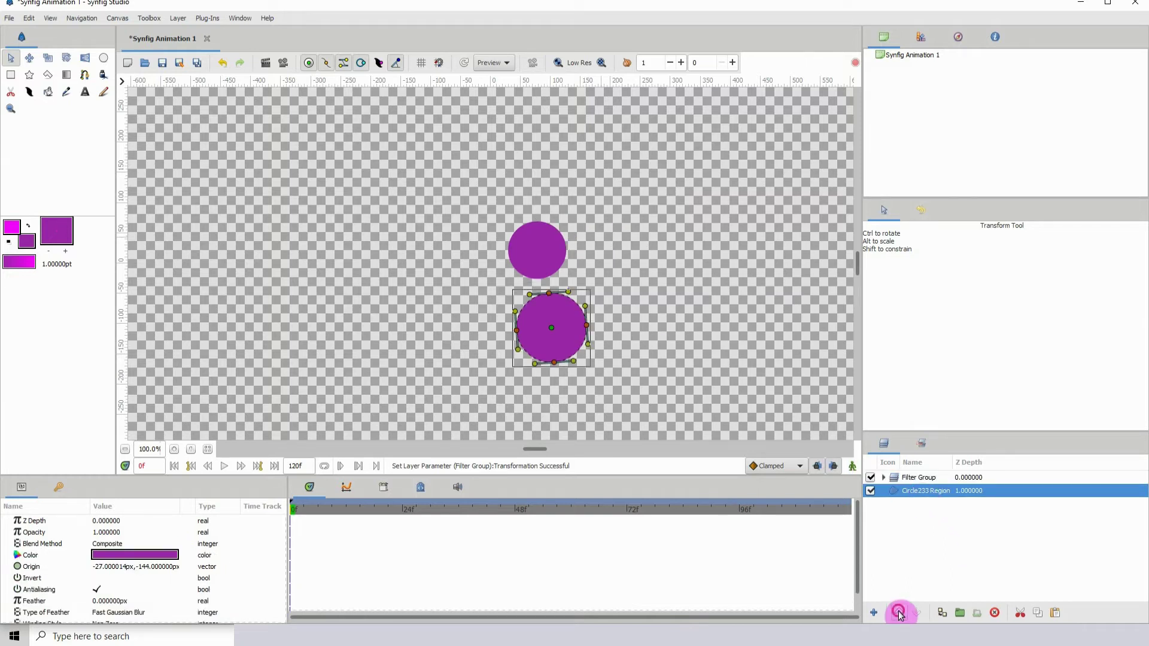
Lower Circle233 Region beneath the Filter Group and place the group's circle at 97,70 px, just above it
left_click(910, 493)
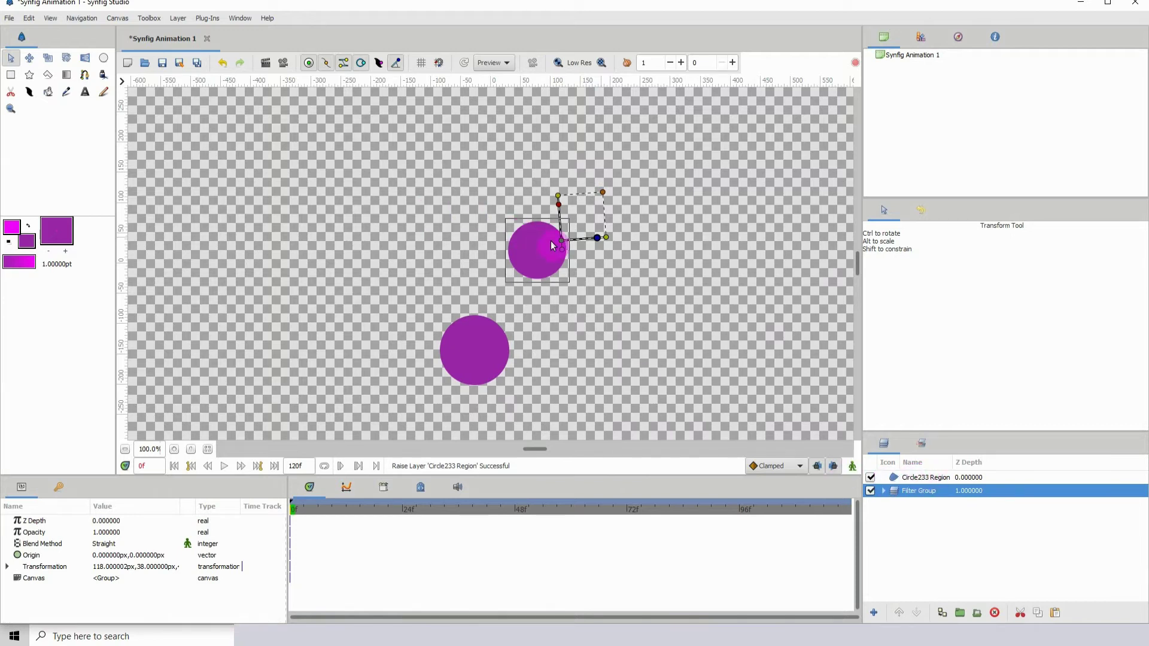
left_click_drag(561, 245, 521, 211)
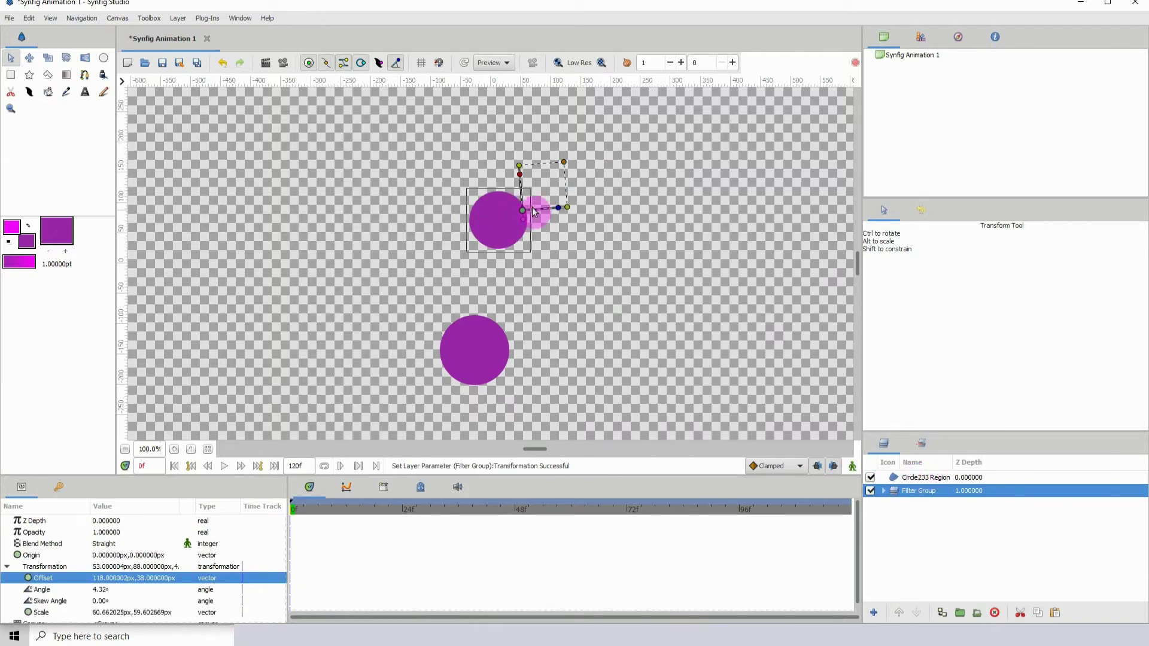
left_click(921, 477)
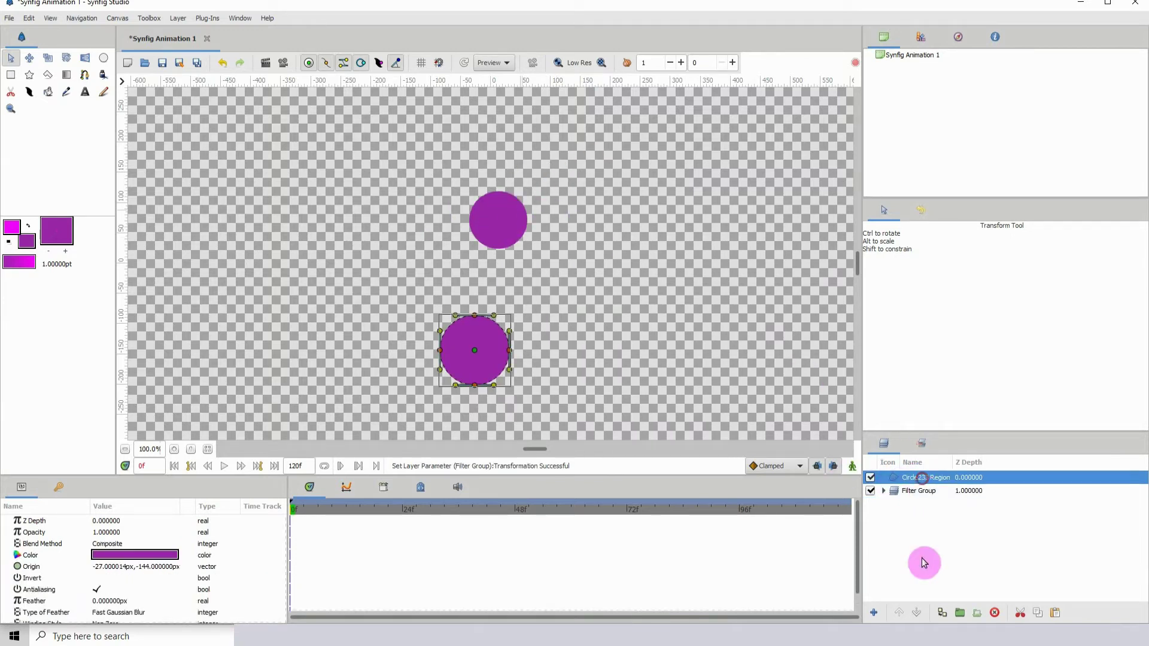
left_click(916, 613)
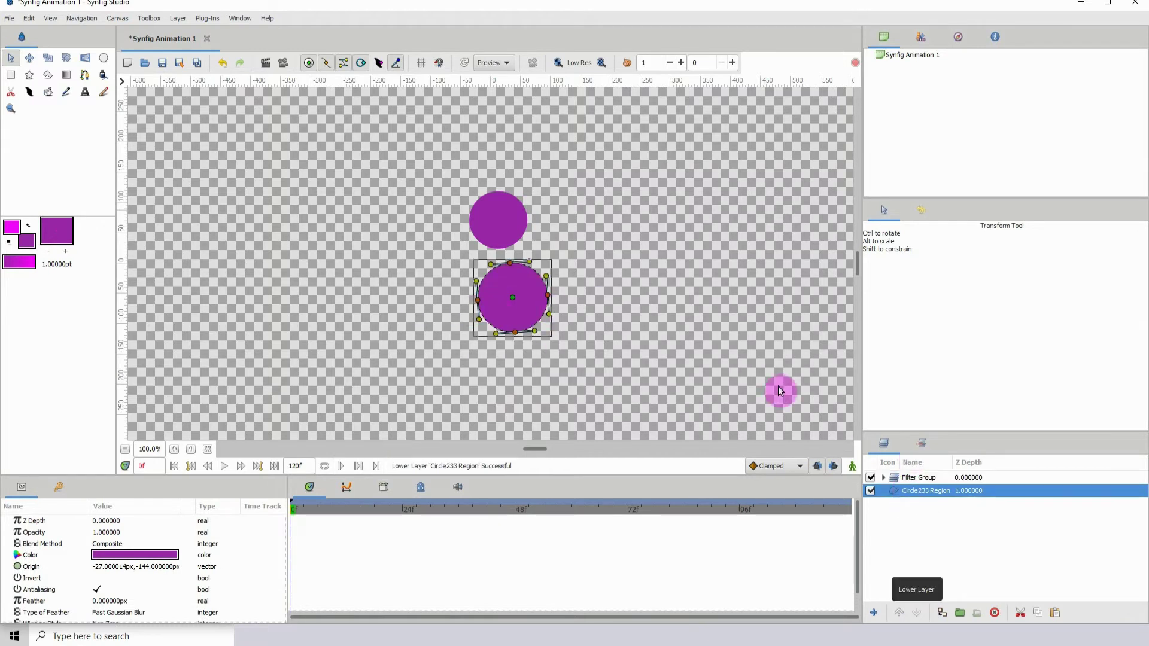
left_click(915, 477)
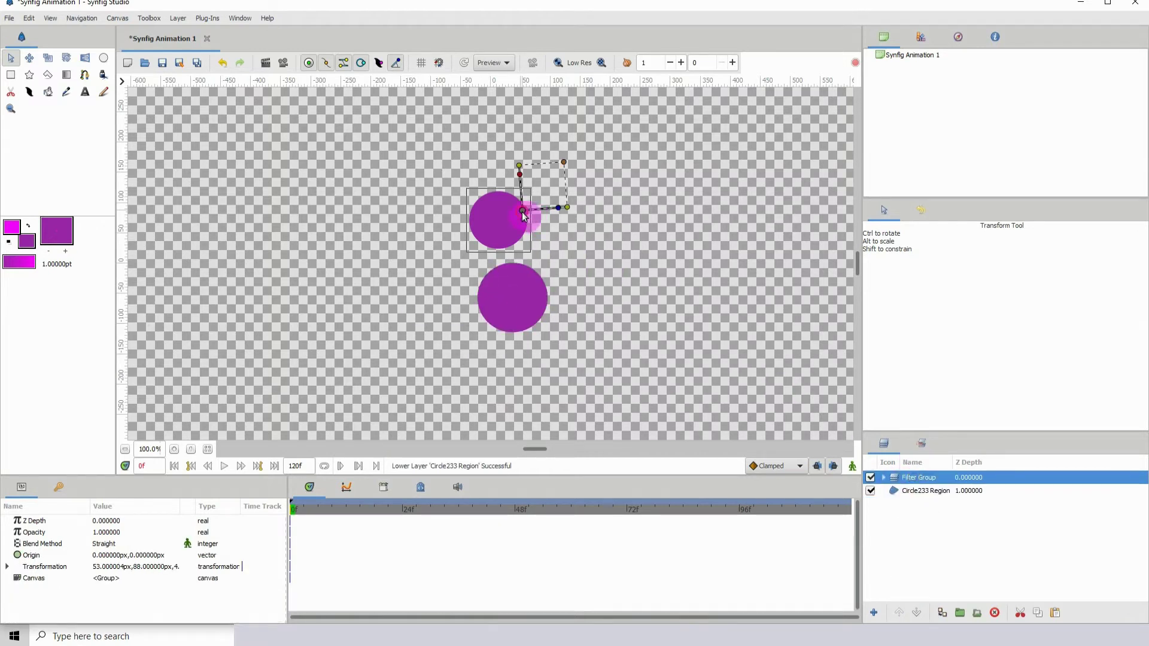
left_click_drag(523, 212, 555, 226)
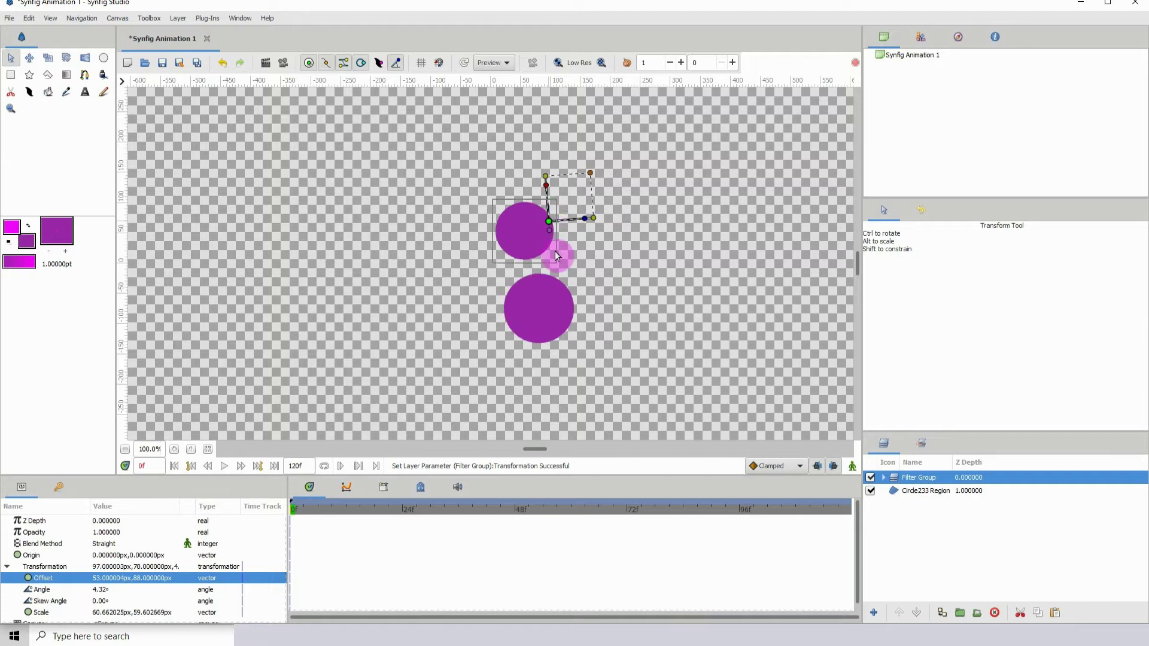
left_click(883, 478)
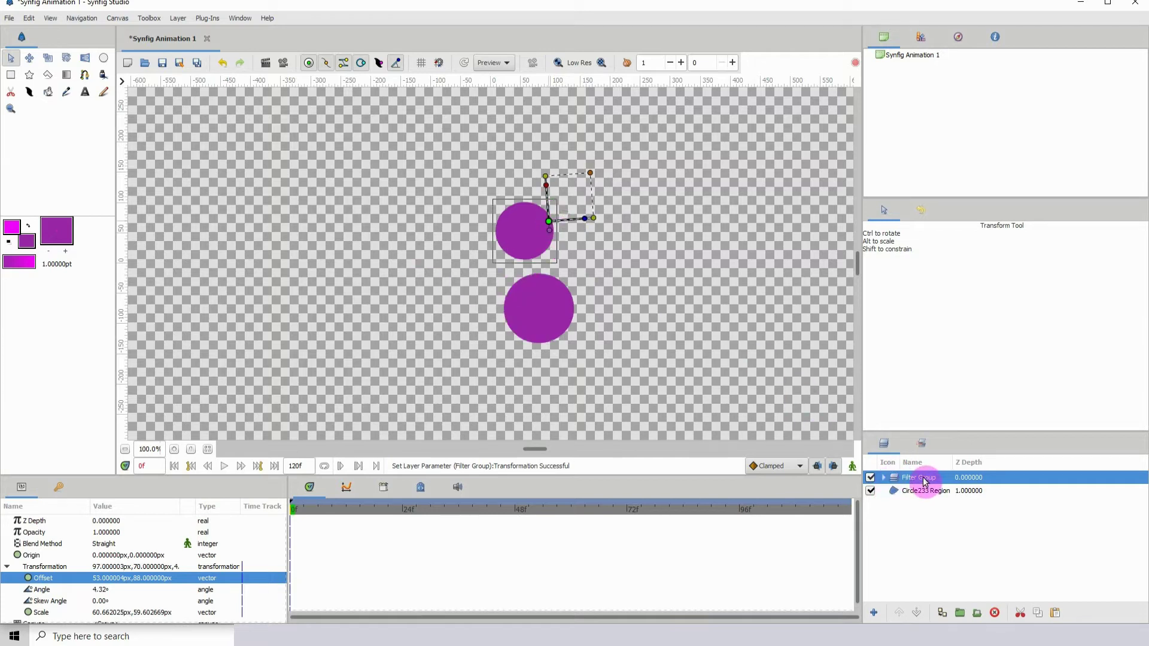
Pull a vertex of Circle232 Region into a teardrop and move the Filter Group offset to -7,62 px
left_click(974, 612)
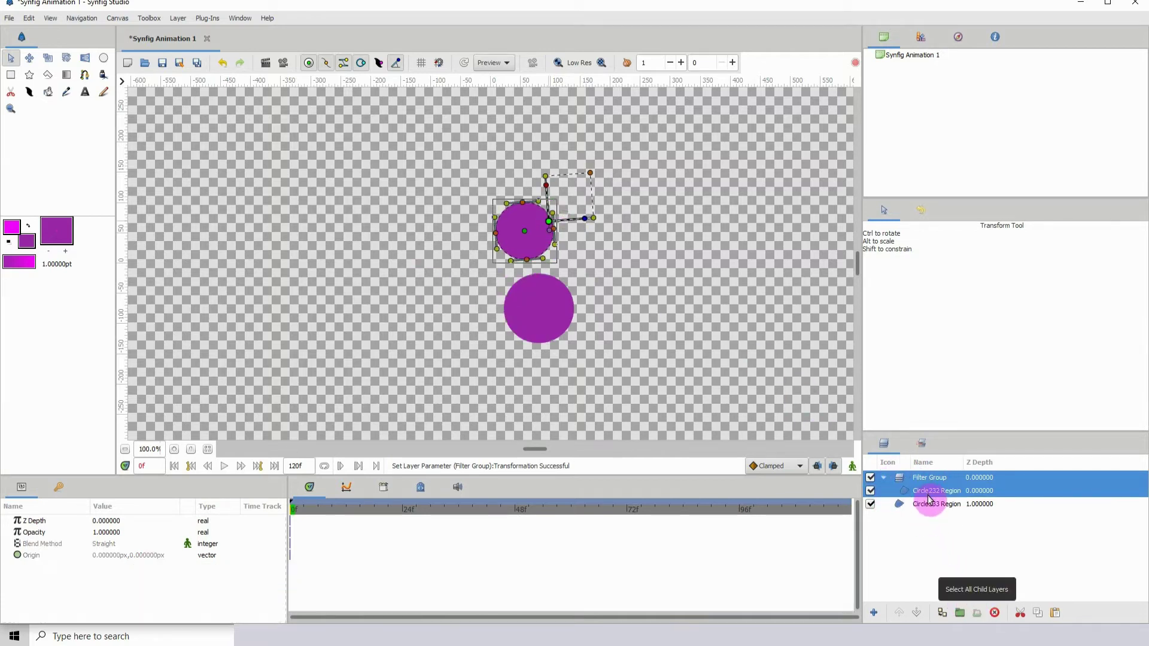
left_click(978, 491)
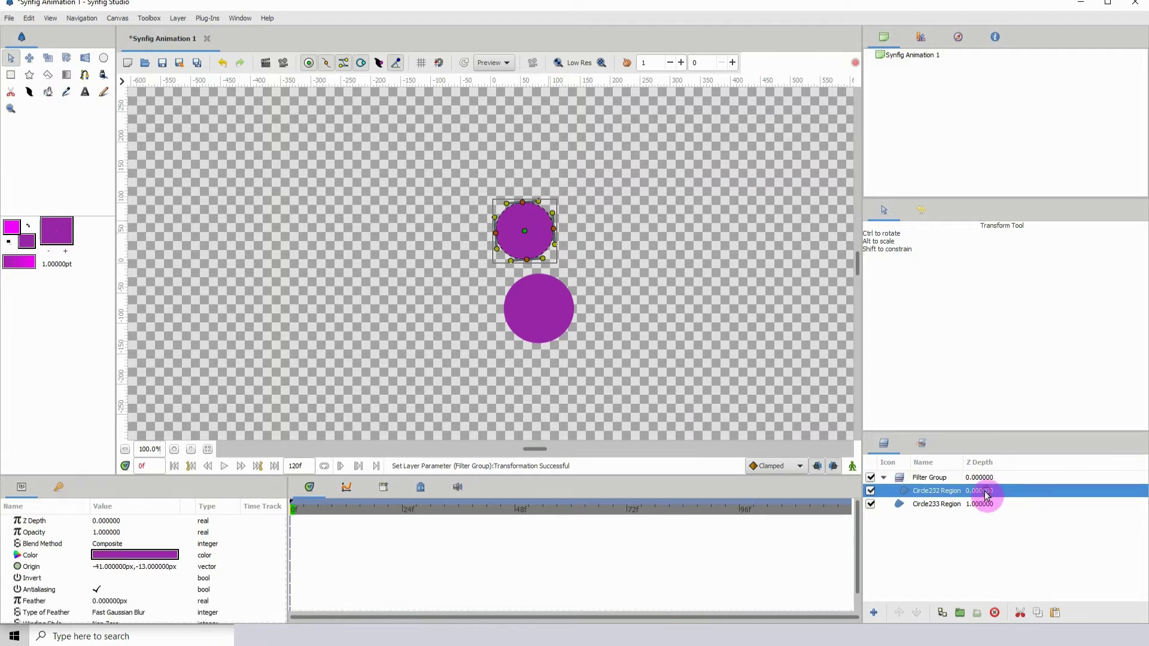
left_click_drag(524, 234, 587, 196)
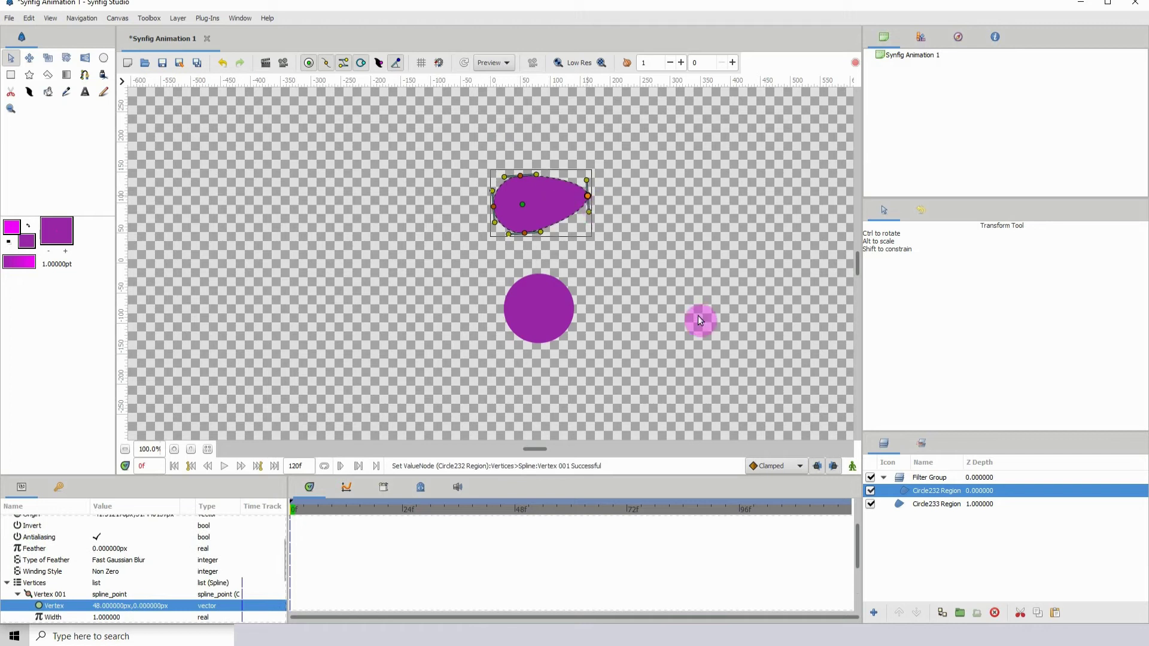
left_click(929, 479)
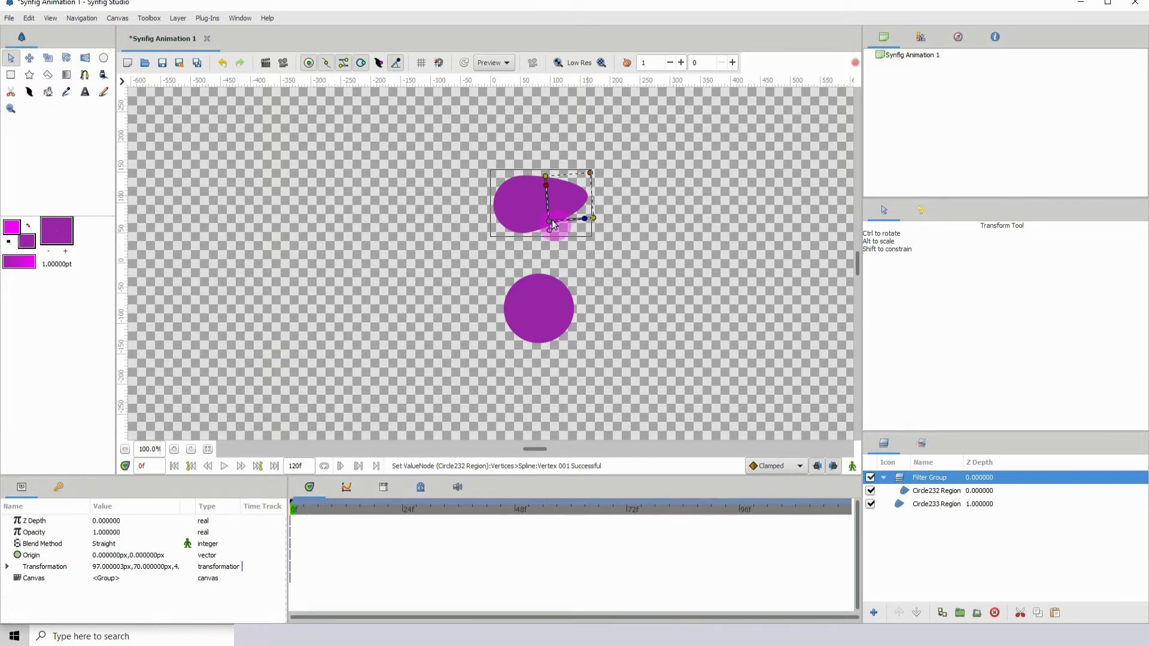
left_click_drag(551, 220, 484, 151)
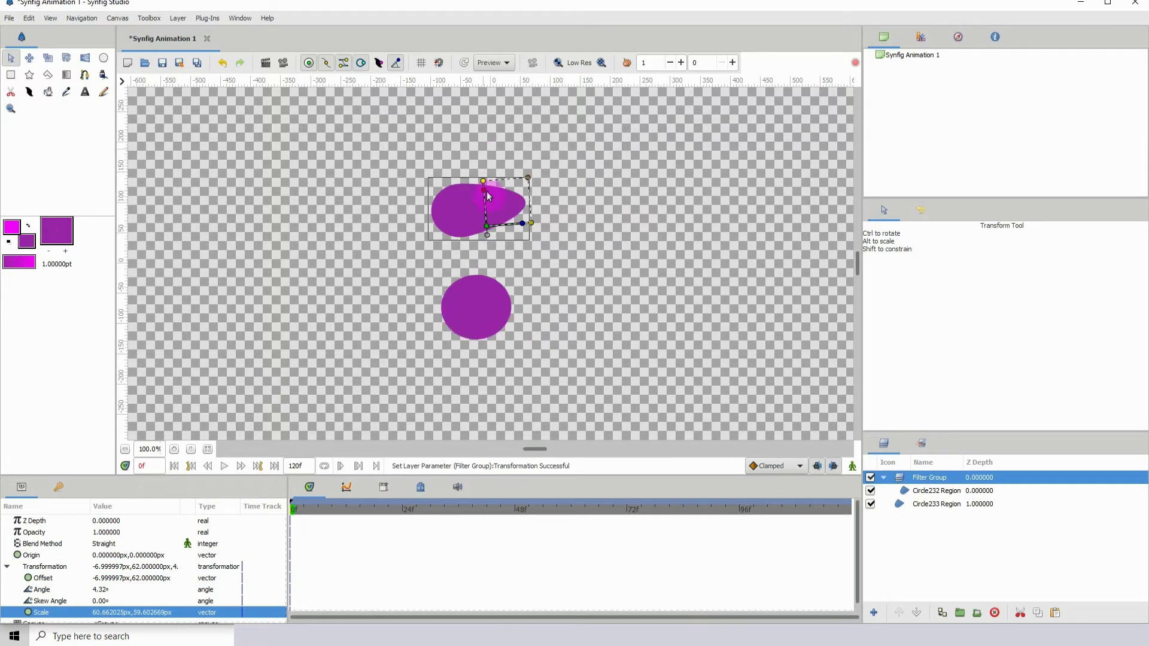
Draw a small purple star at lower left and a purple rectangle at lower right
left_click(27, 74)
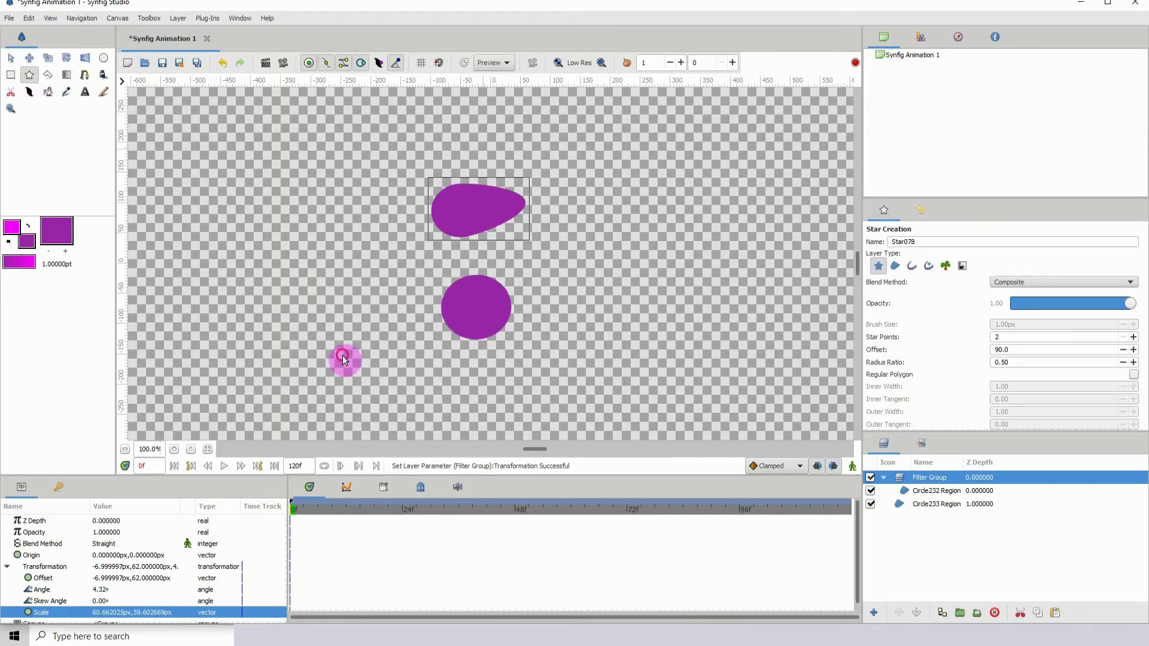
left_click_drag(342, 355, 368, 336)
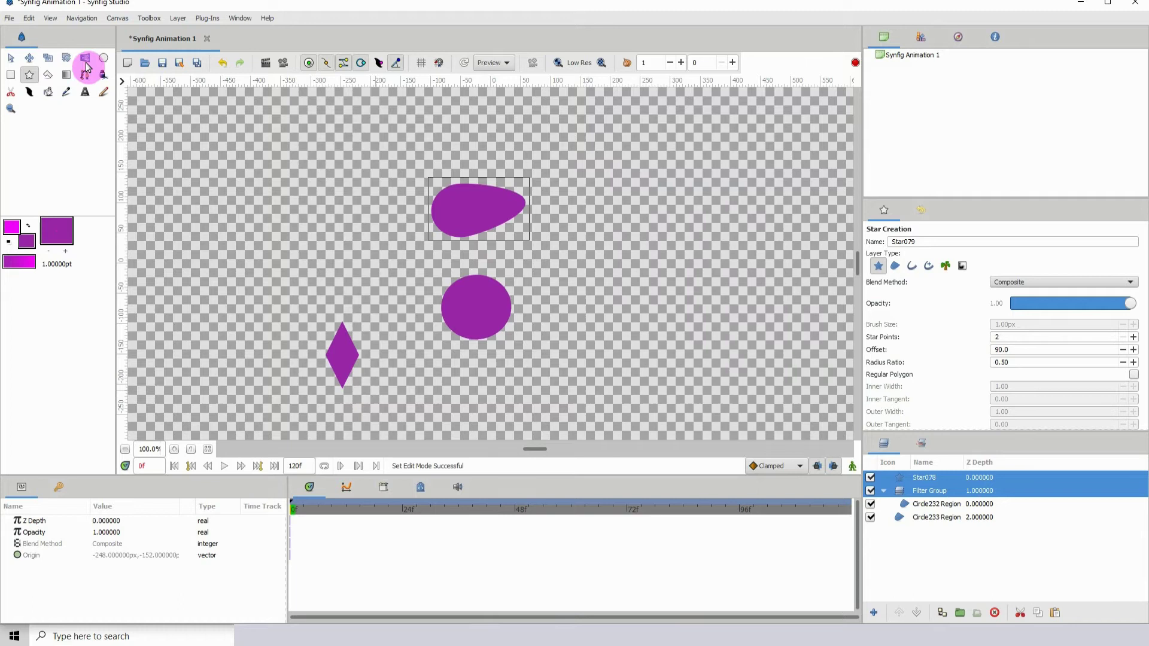
left_click(11, 74)
left_click_drag(620, 341, 668, 377)
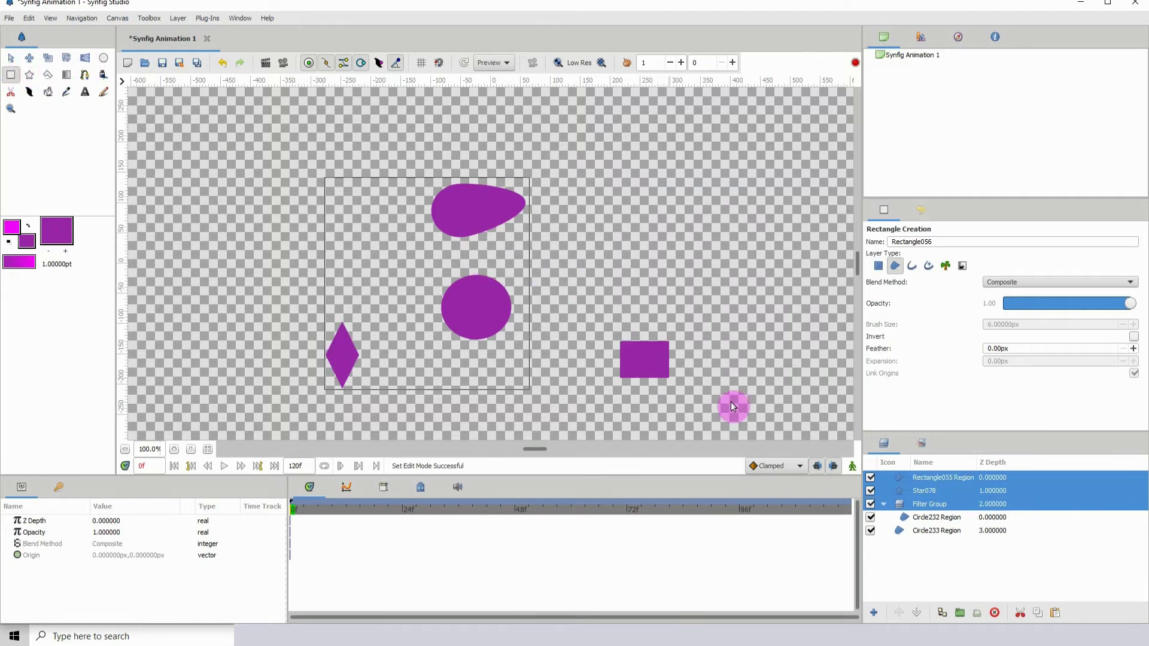
Lower Star078 and Rectangle055 Region below the Filter Group and offset the group to 12,-24 px
left_click(919, 509)
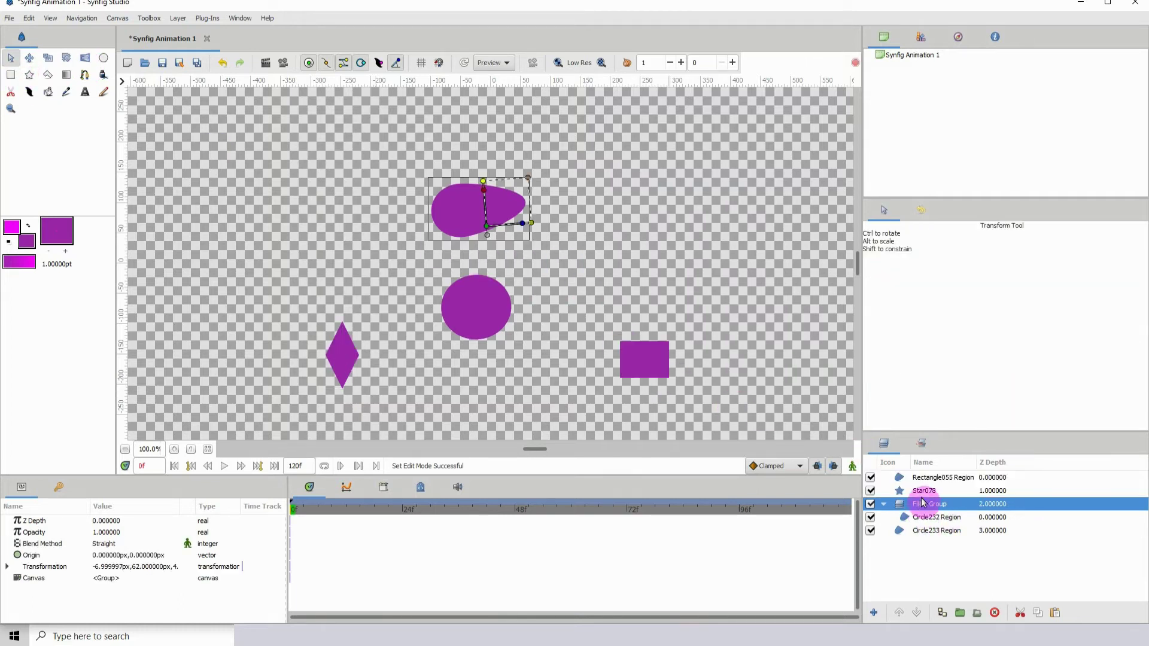
left_click(923, 490)
left_click(917, 612)
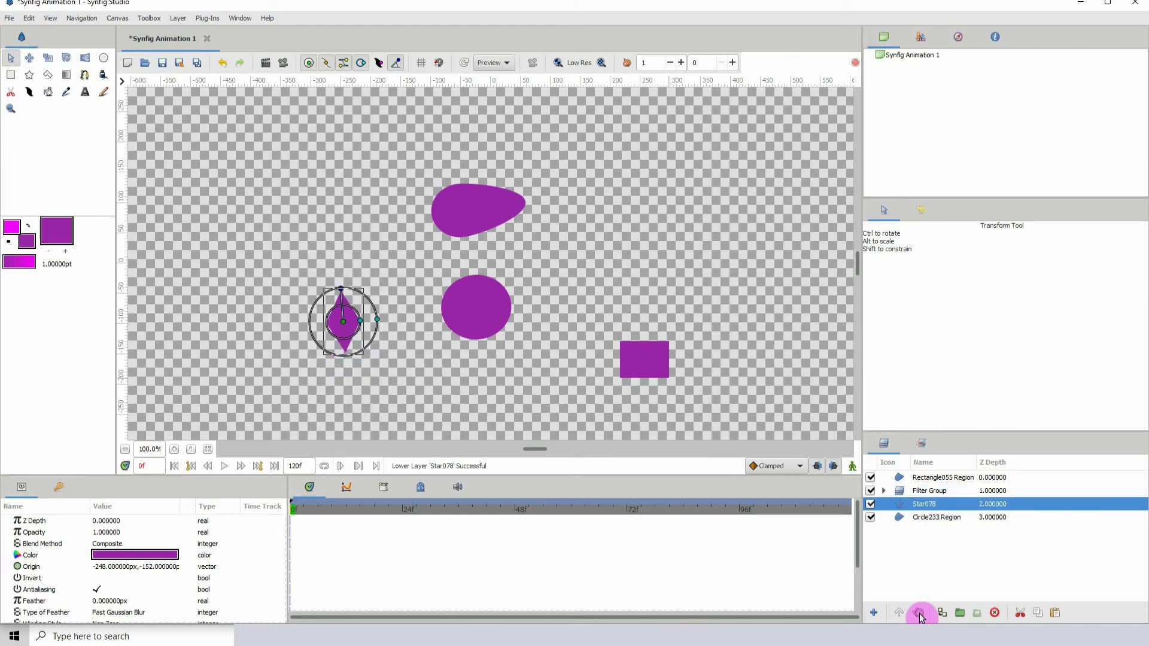
left_click(928, 477)
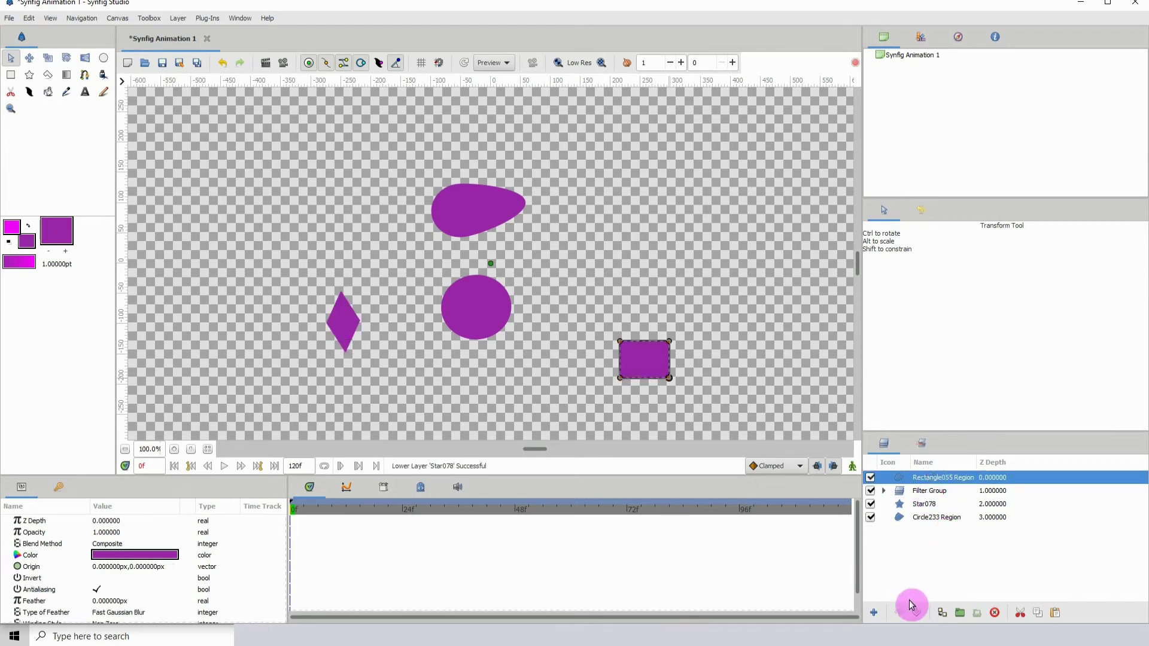
left_click(915, 612)
left_click(561, 285)
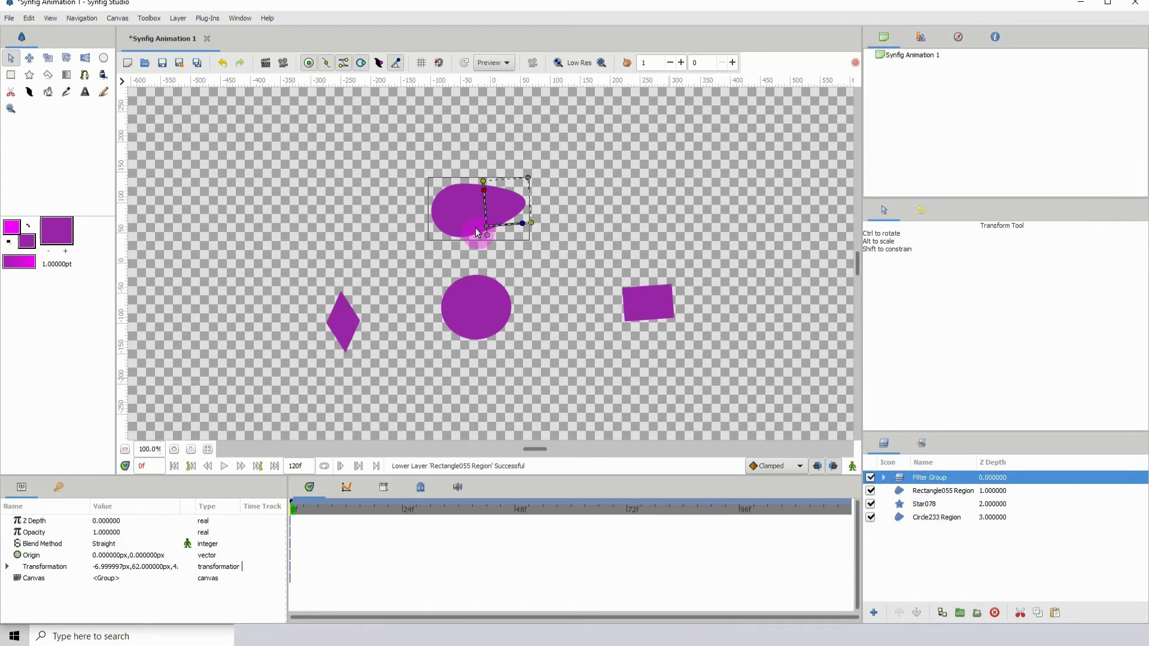
left_click_drag(478, 232, 500, 238)
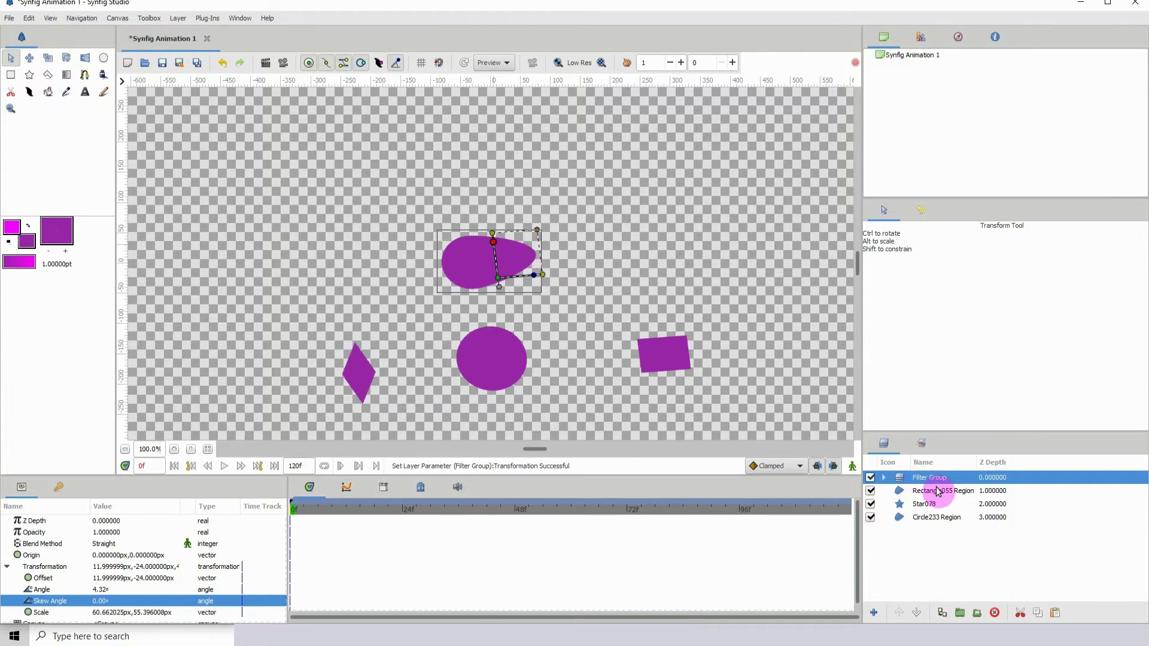
Delete the Circle233 Region, Star078, Rectangle055 Region and Filter Group layers
left_click(932, 518)
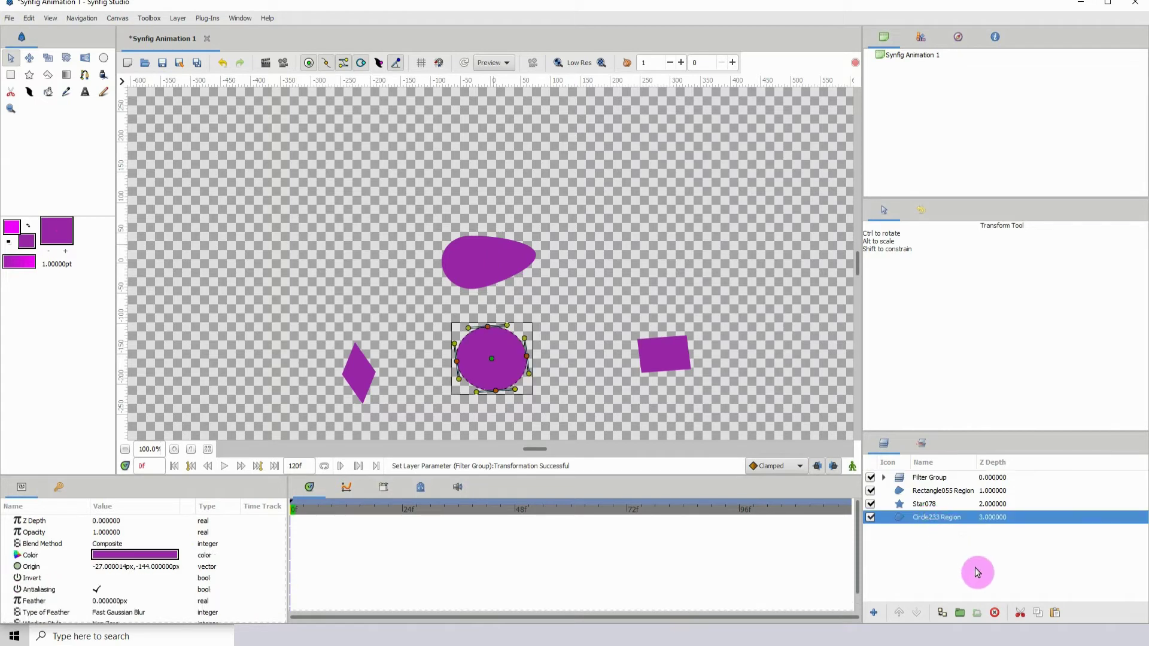
left_click(994, 613)
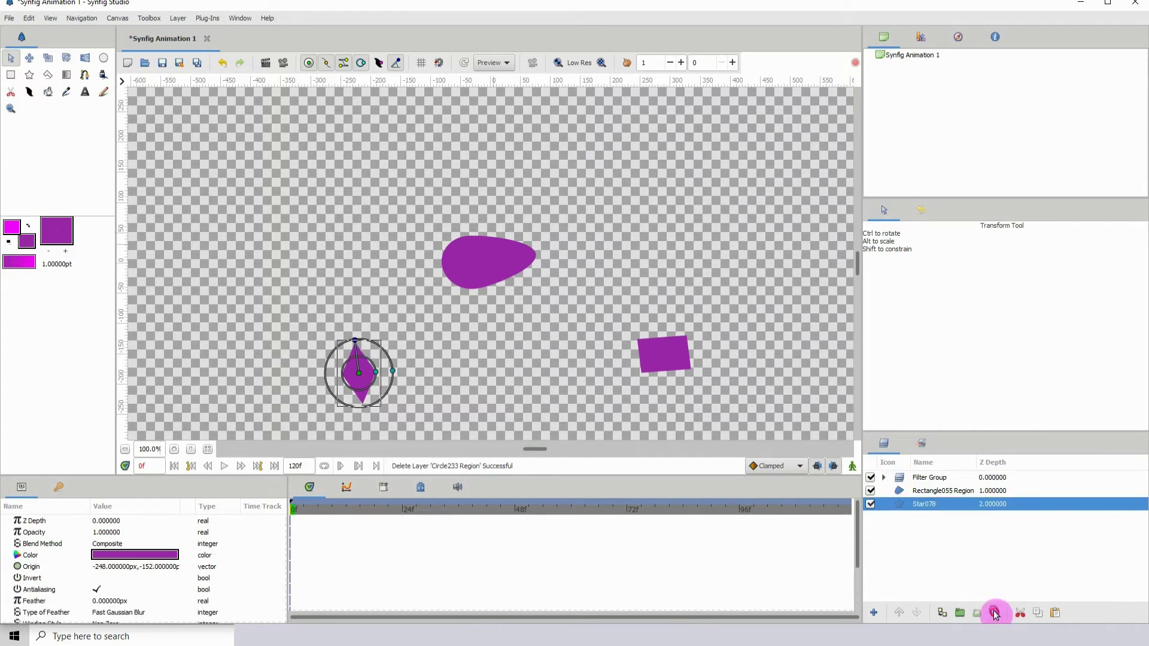
left_click(995, 612)
left_click(994, 613)
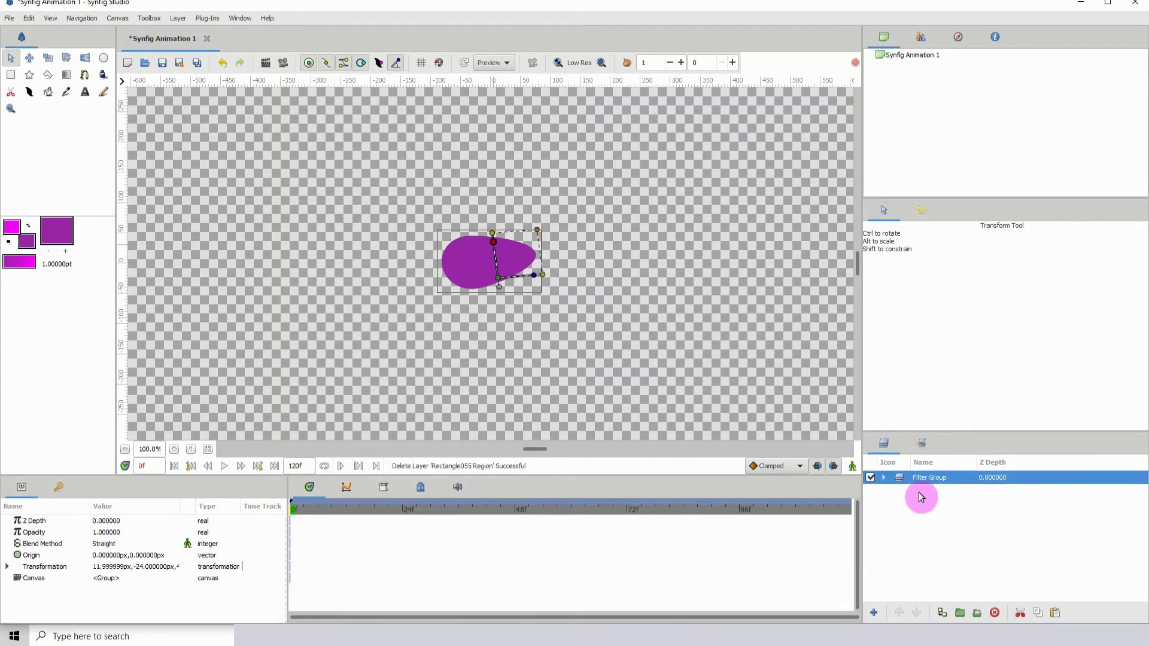
left_click(994, 612)
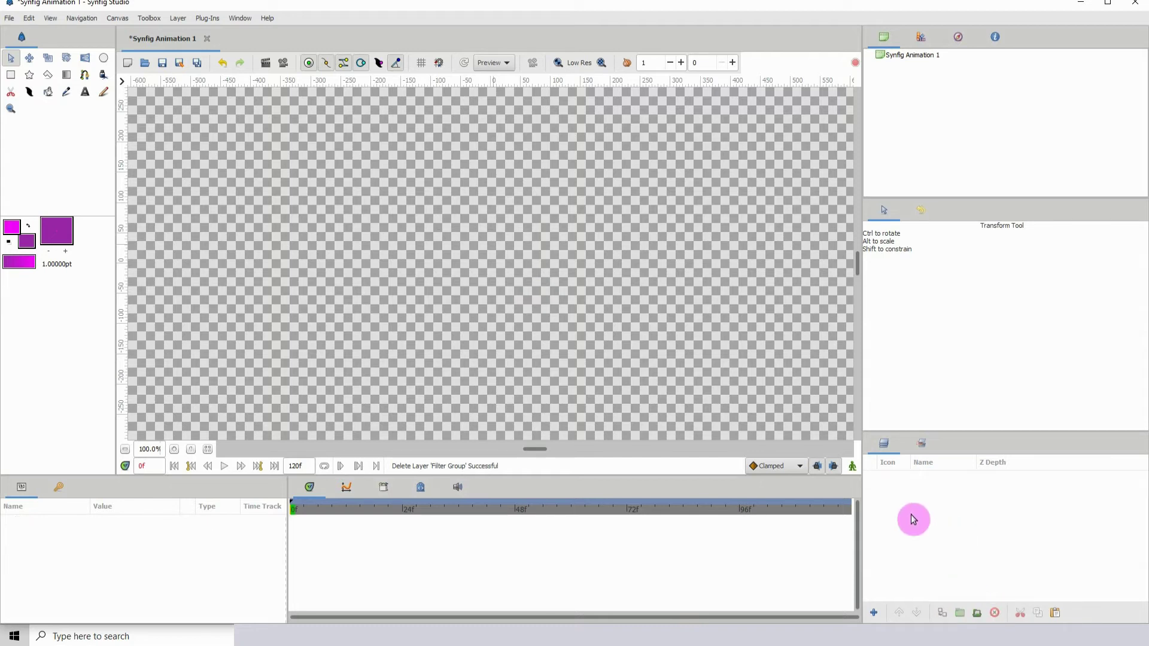
Draw a purple circle, enable animate editing mode and remove the keyframe at frame 0
left_click(103, 59)
left_click_drag(432, 210, 475, 268)
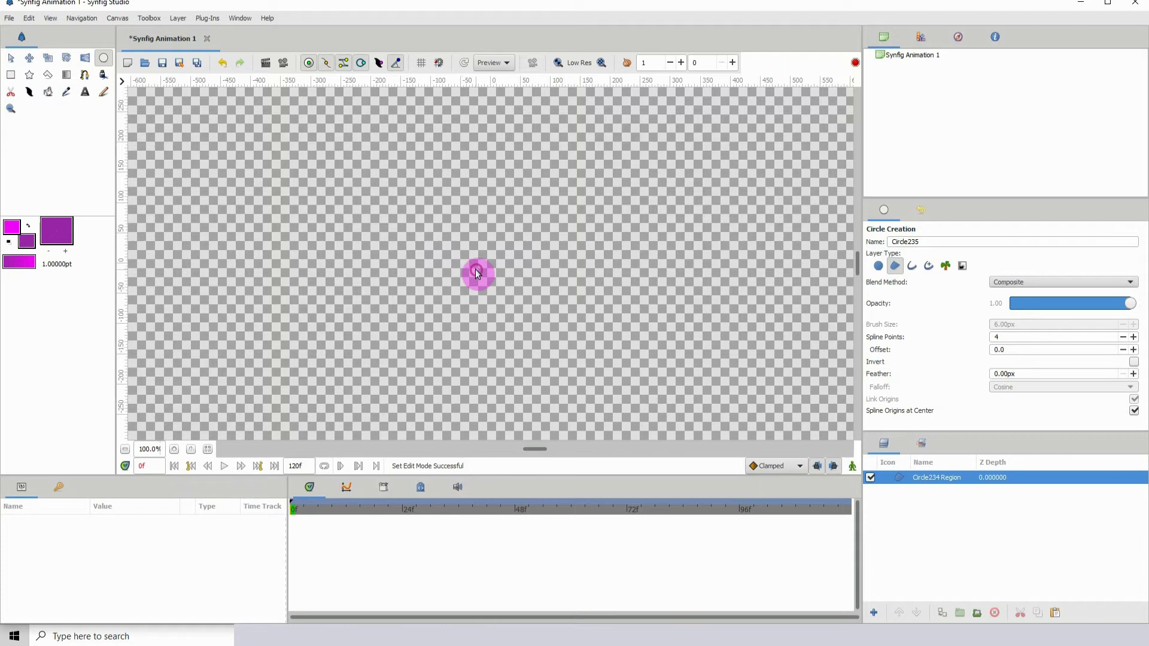
left_click(853, 466)
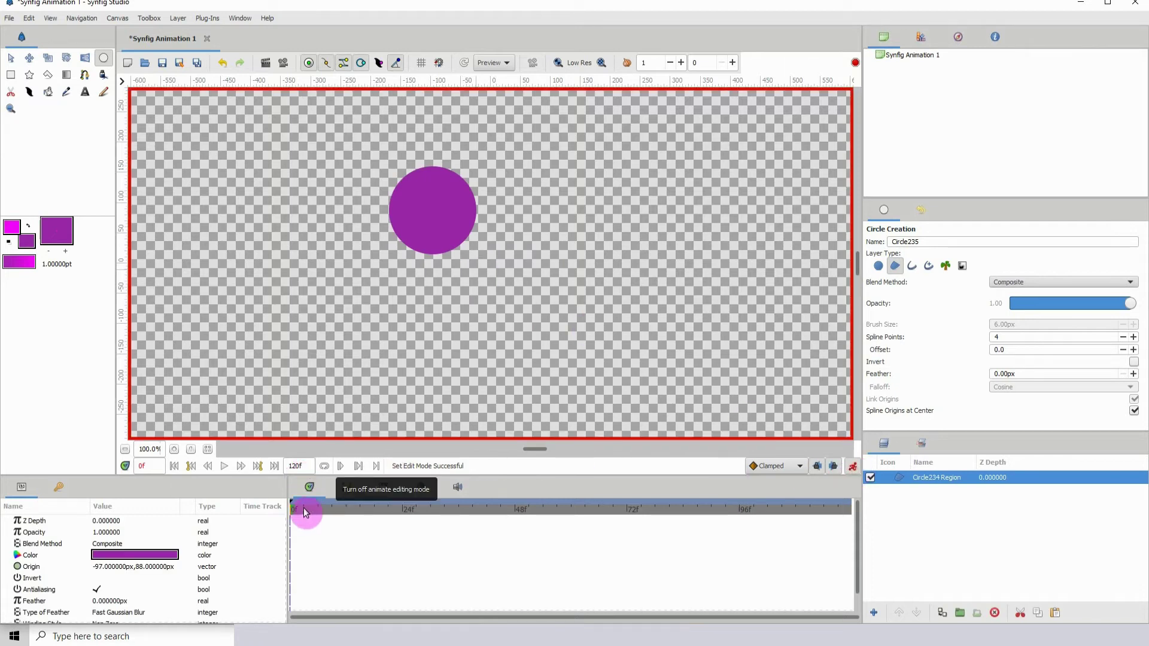
left_click(41, 486)
left_click(46, 613)
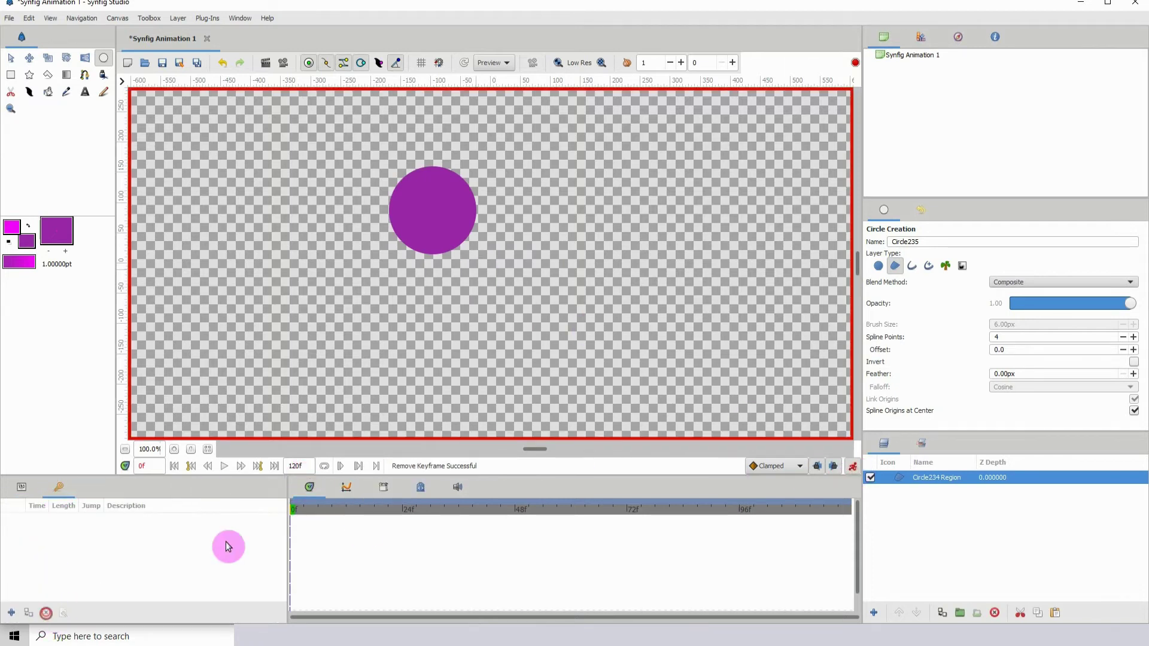
Draw a second circle at frame 4, then delete both trial circle layers
left_click(311, 512)
left_click(460, 190)
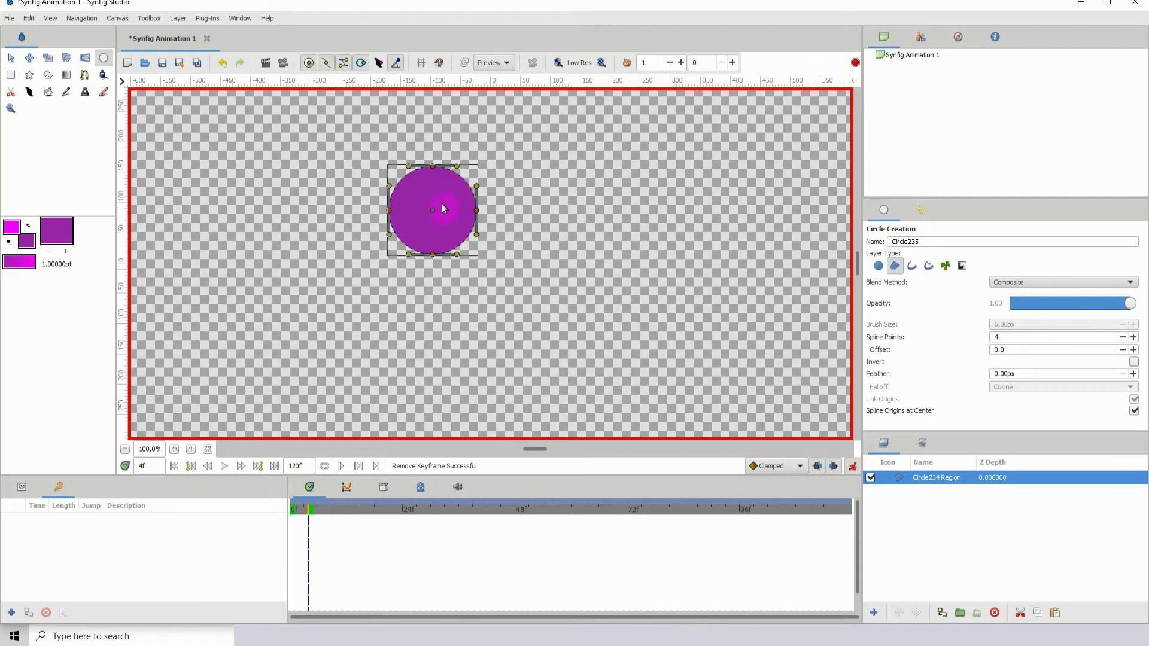
left_click_drag(430, 152, 430, 108)
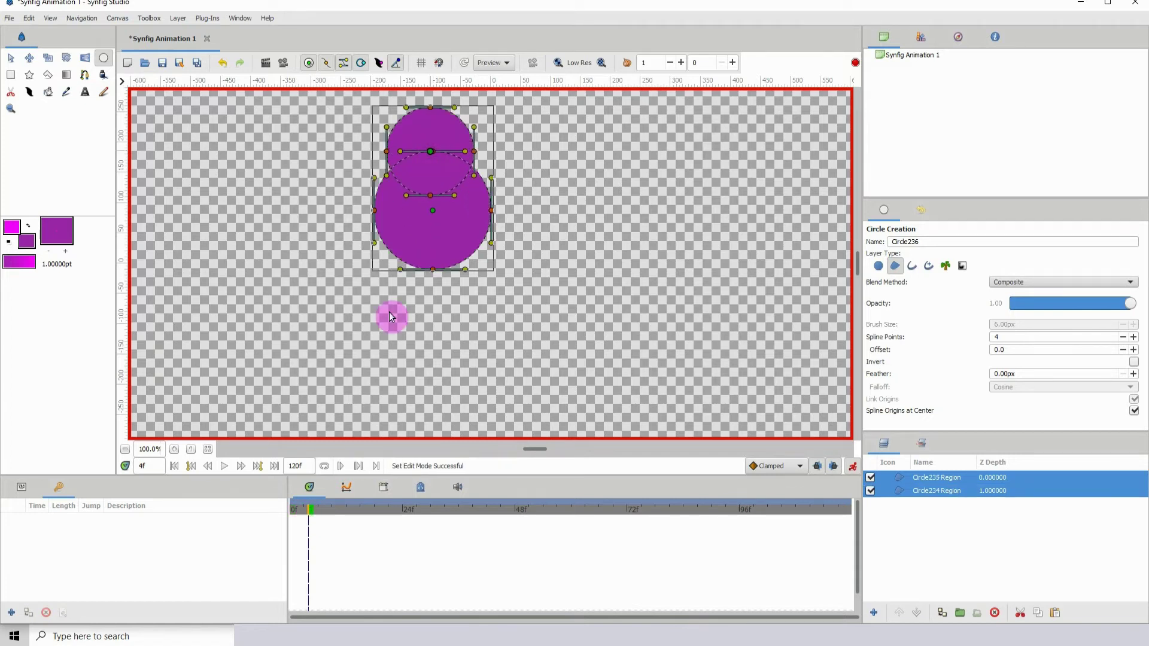
left_click(356, 513)
left_click(994, 612)
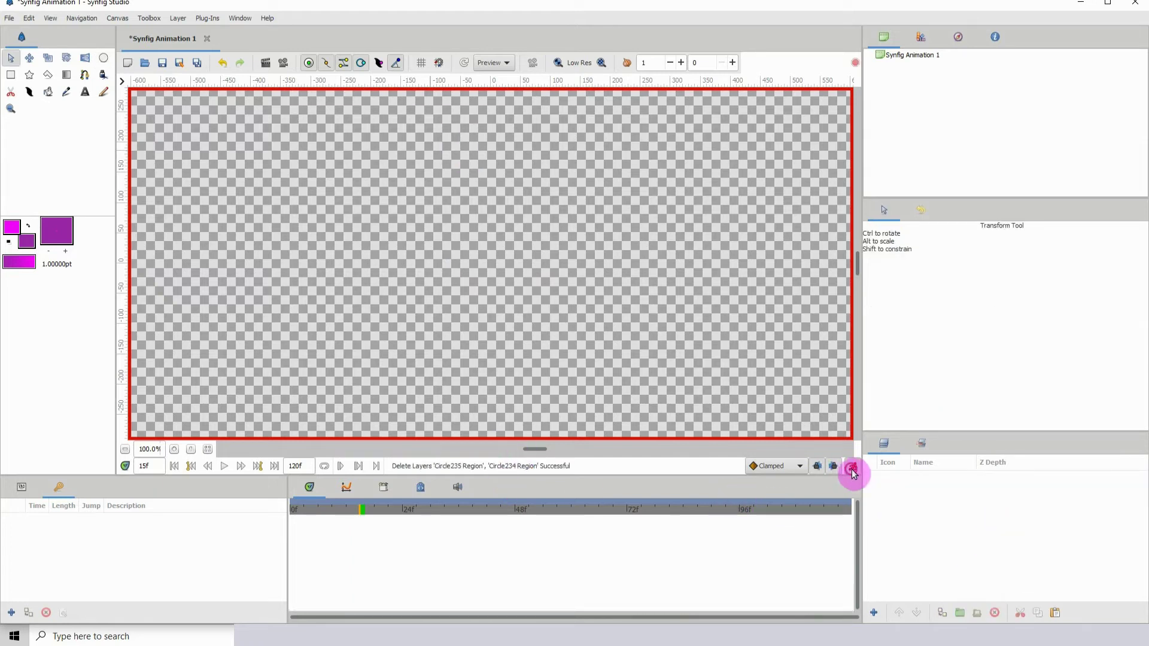
Leave animate mode and draw a plain Circle-type layer near the canvas centre
left_click(851, 466)
left_click(104, 57)
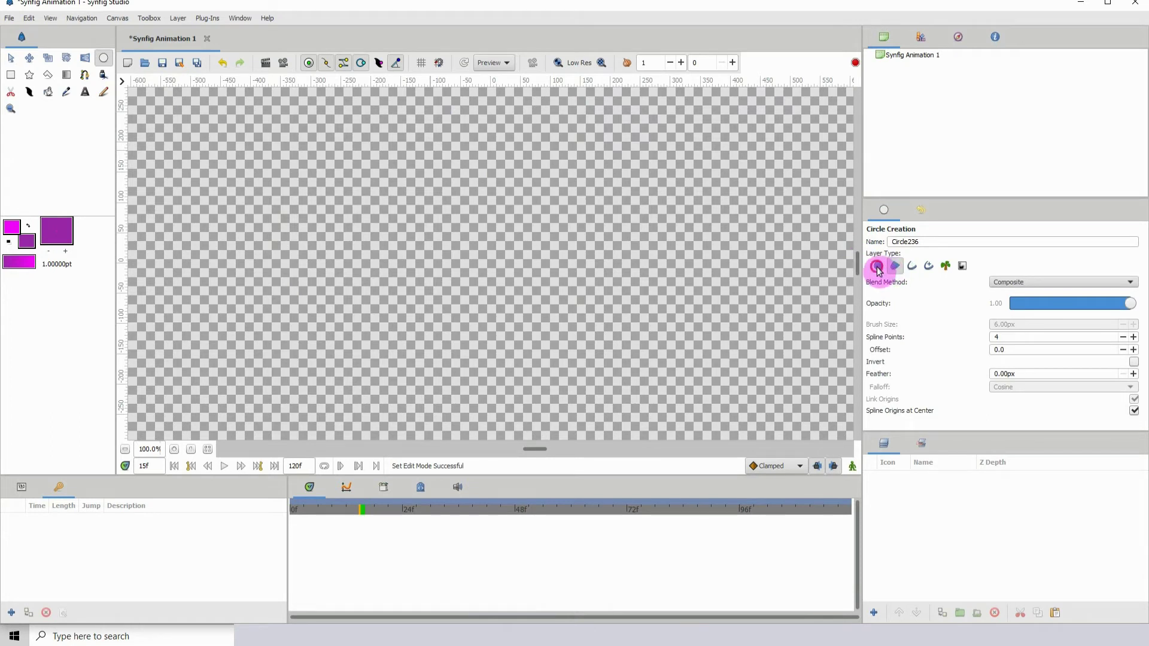
left_click(877, 267)
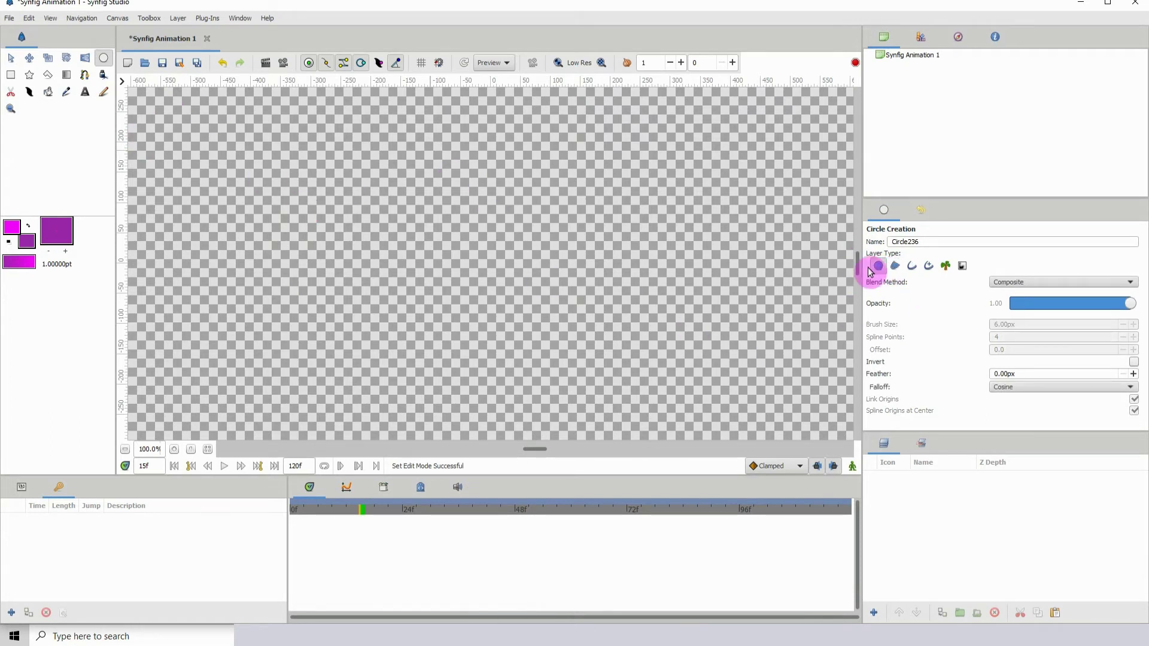
left_click_drag(452, 221, 507, 264)
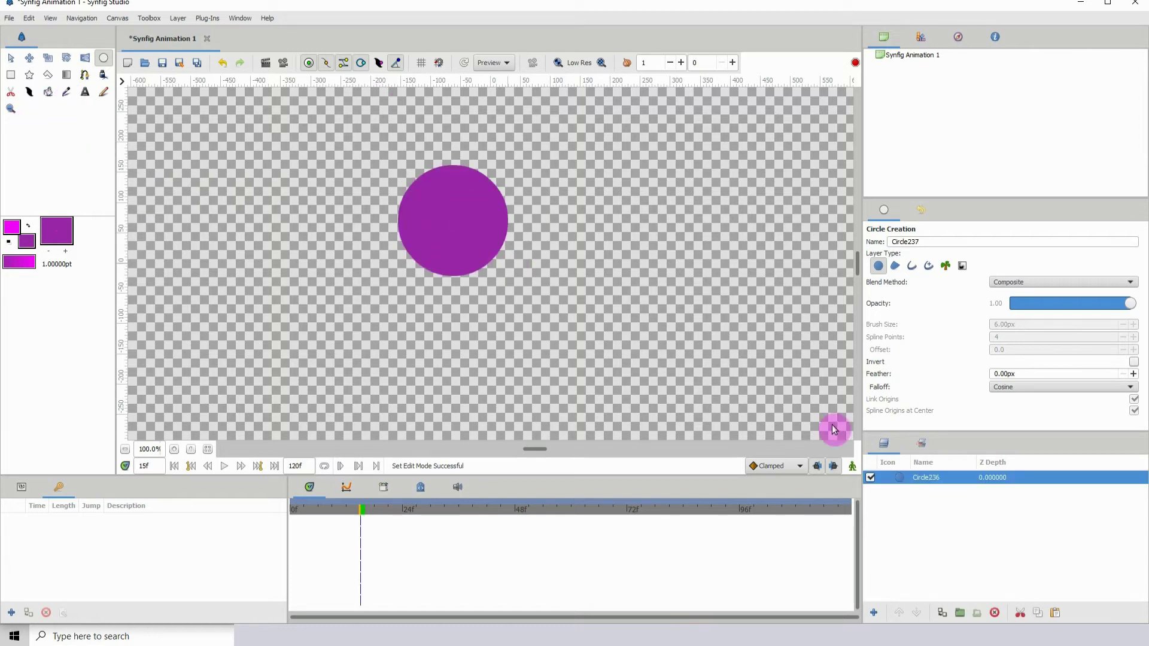
In animate mode, delete the extra Circle236 and give Circle237 origin waypoints at frames 19 and 38
left_click(852, 467)
left_click_drag(359, 509, 321, 512)
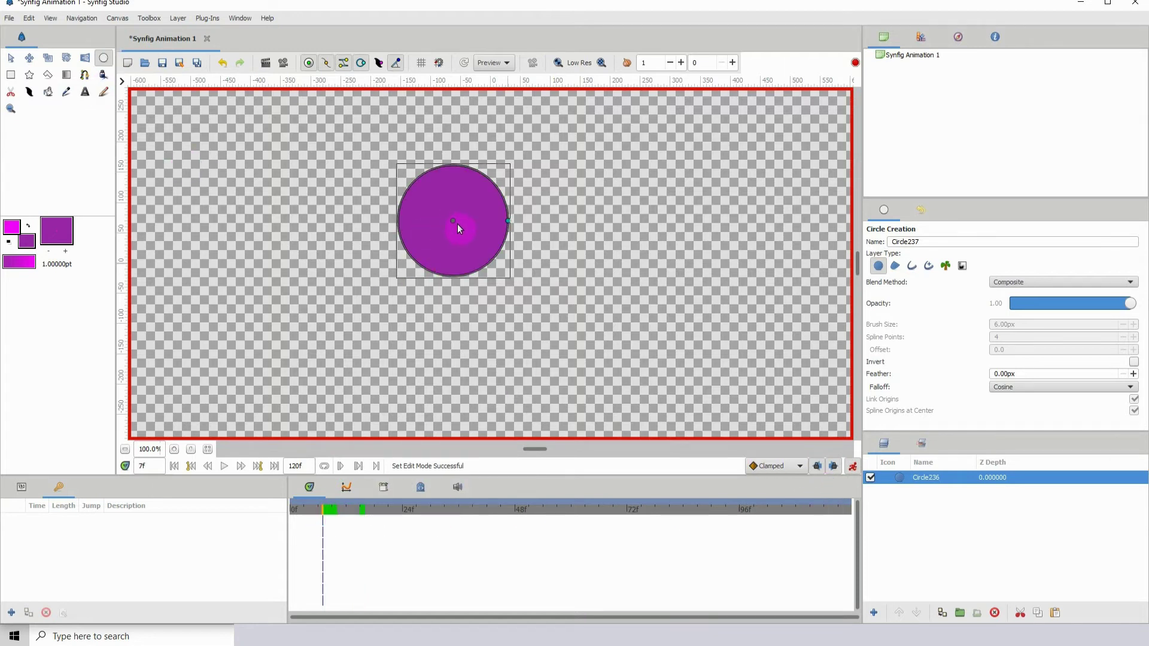
left_click_drag(457, 223, 452, 160)
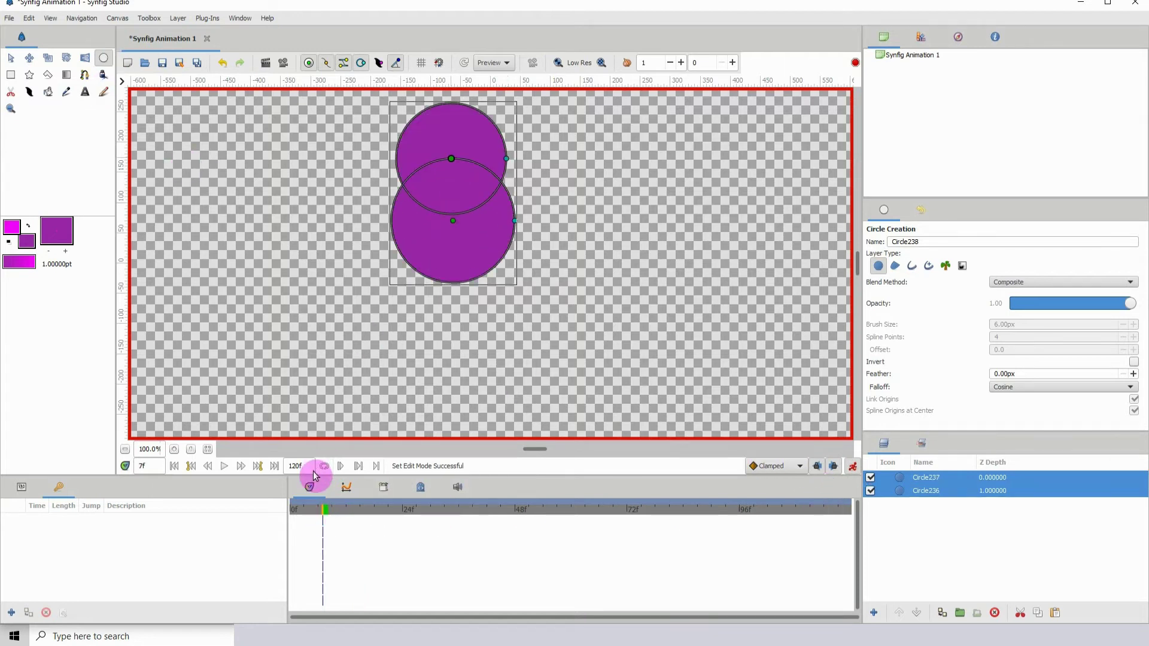
left_click(380, 512)
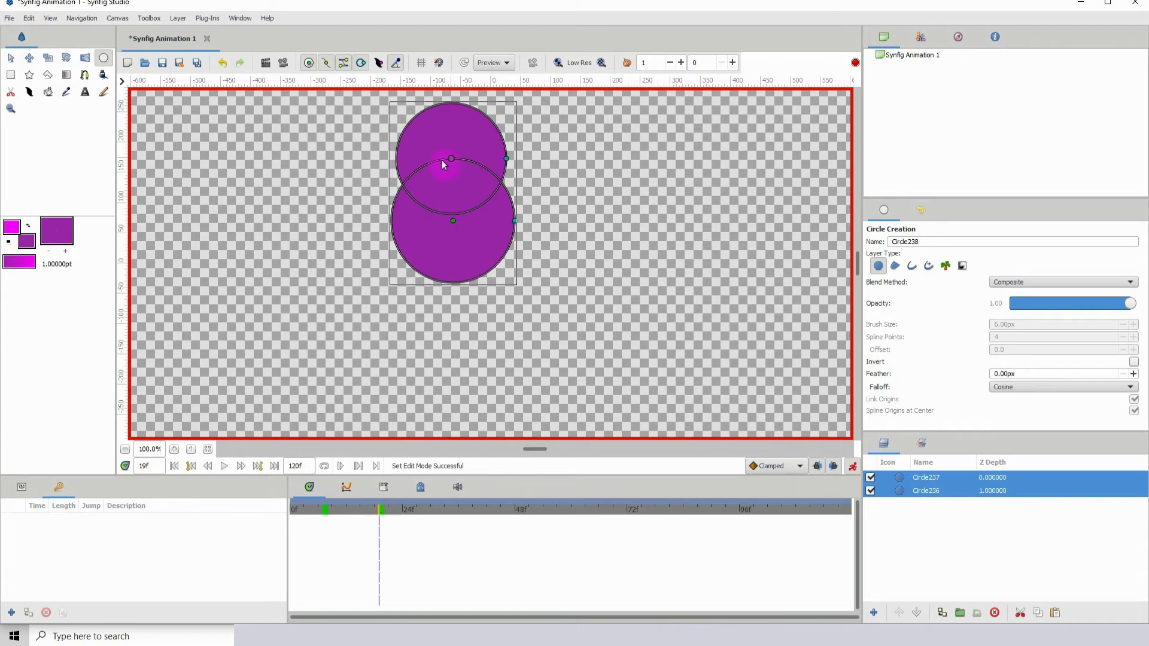
left_click_drag(451, 159, 452, 340)
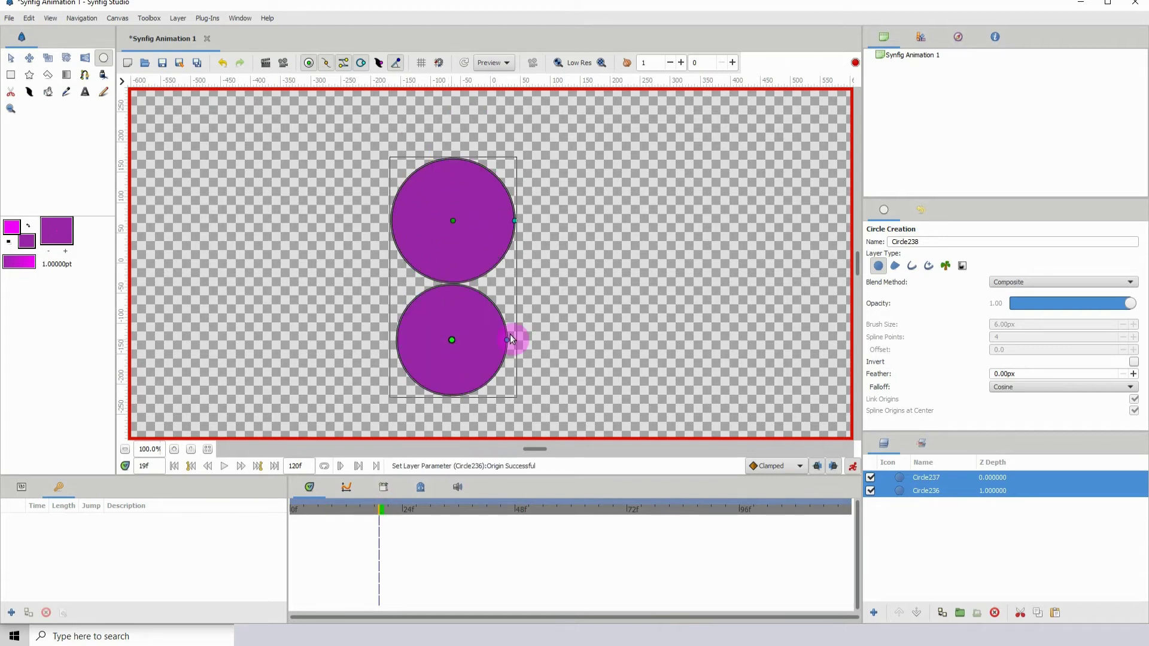
left_click(1043, 491)
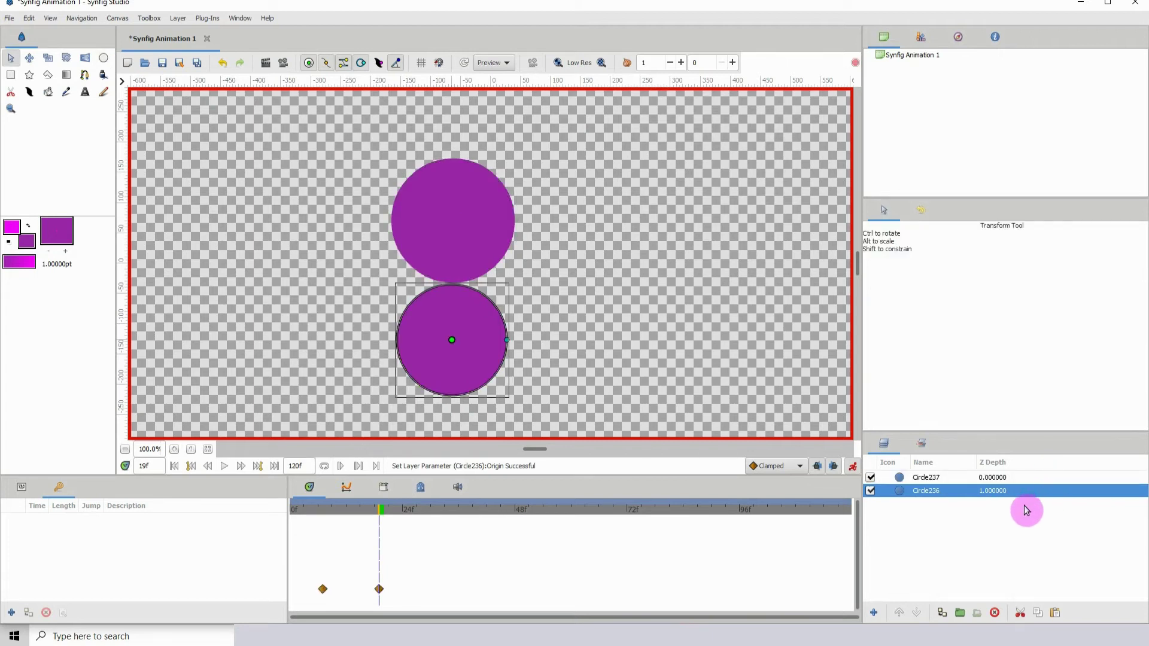
left_click(994, 612)
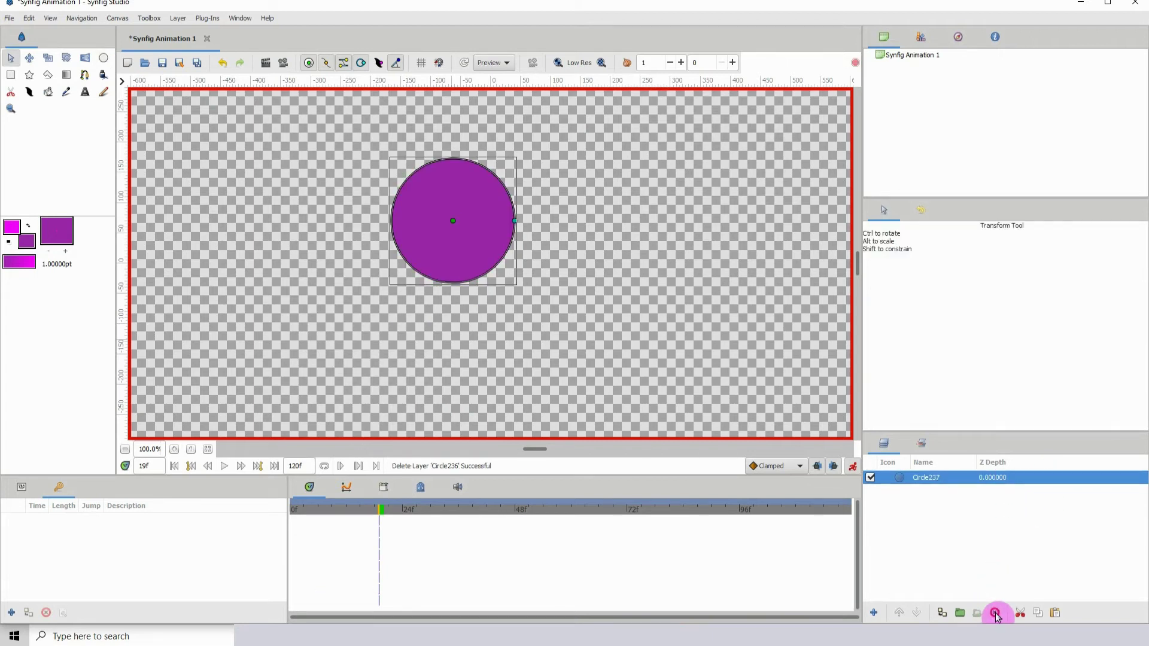
left_click_drag(453, 220, 455, 271)
left_click(467, 510)
left_click_drag(452, 511, 398, 531)
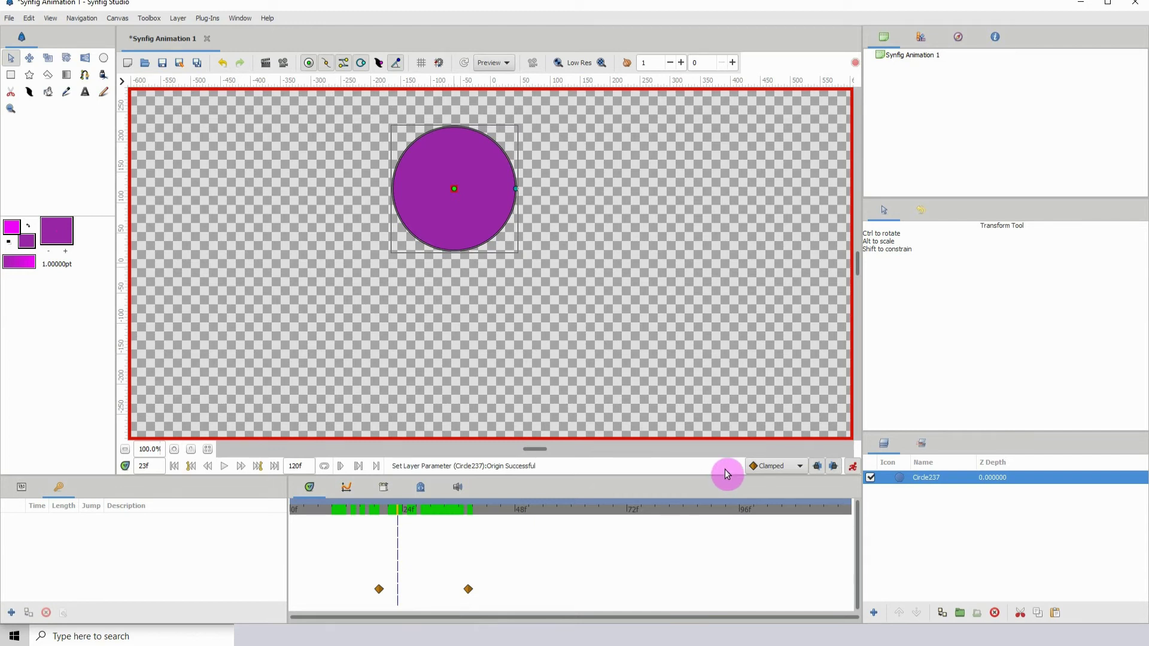
Add a Group layer above Circle237 via New Layer > Other > Group, then convert it into a Filter Group
right_click(939, 478)
mouse_move(991, 220)
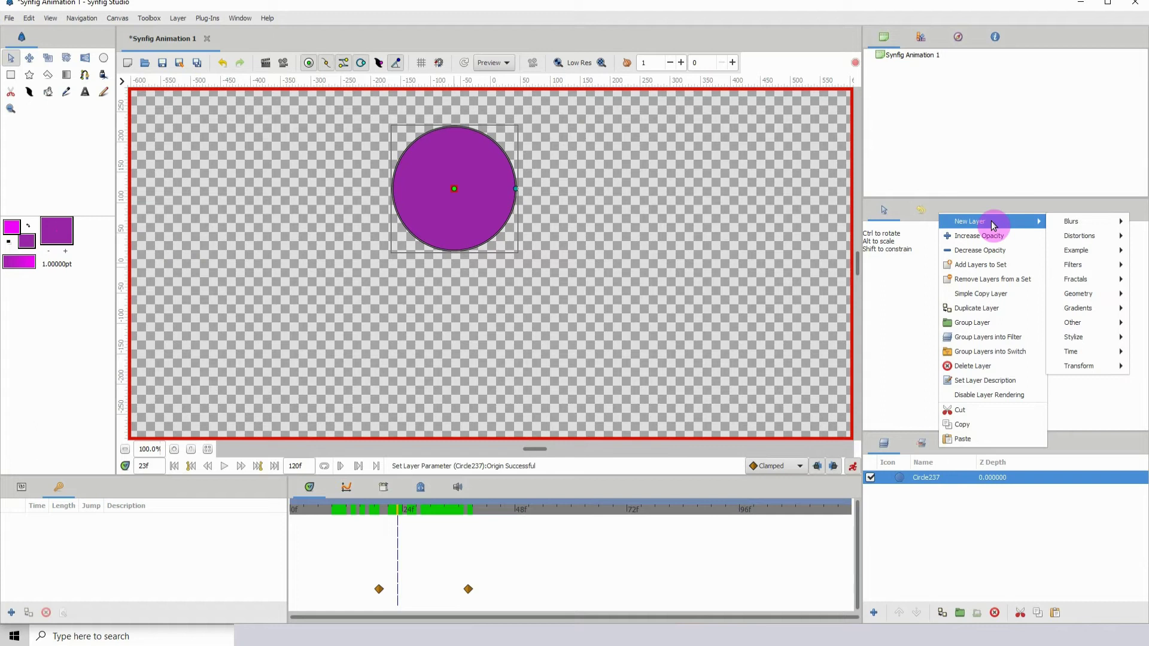
left_click(919, 482)
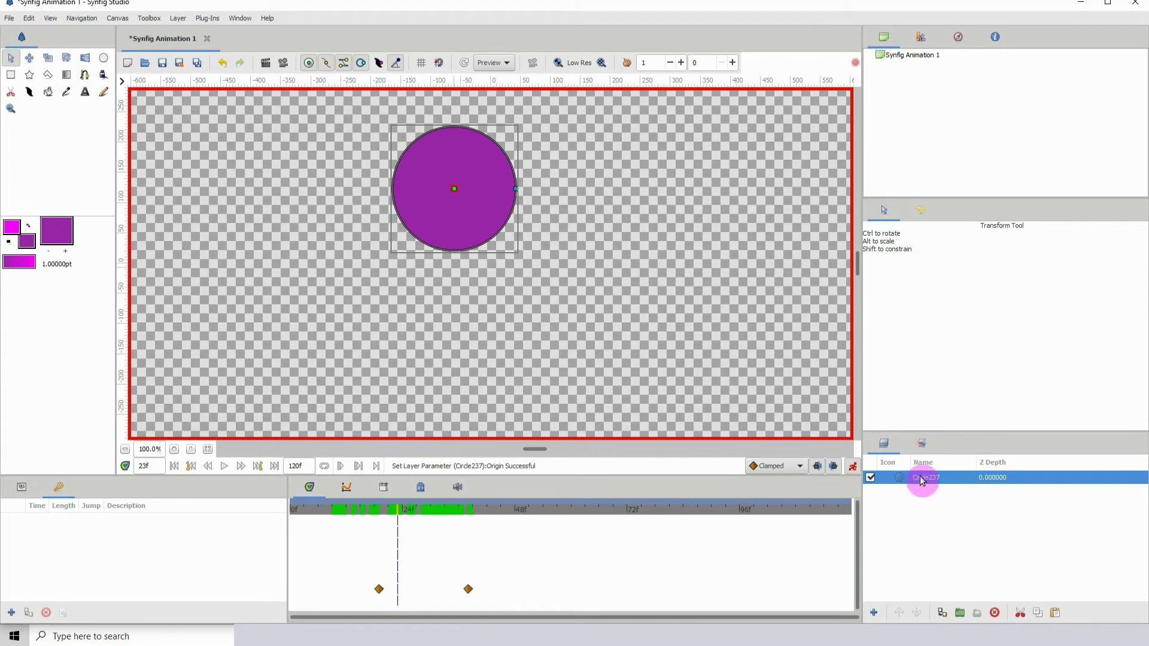
right_click(921, 482)
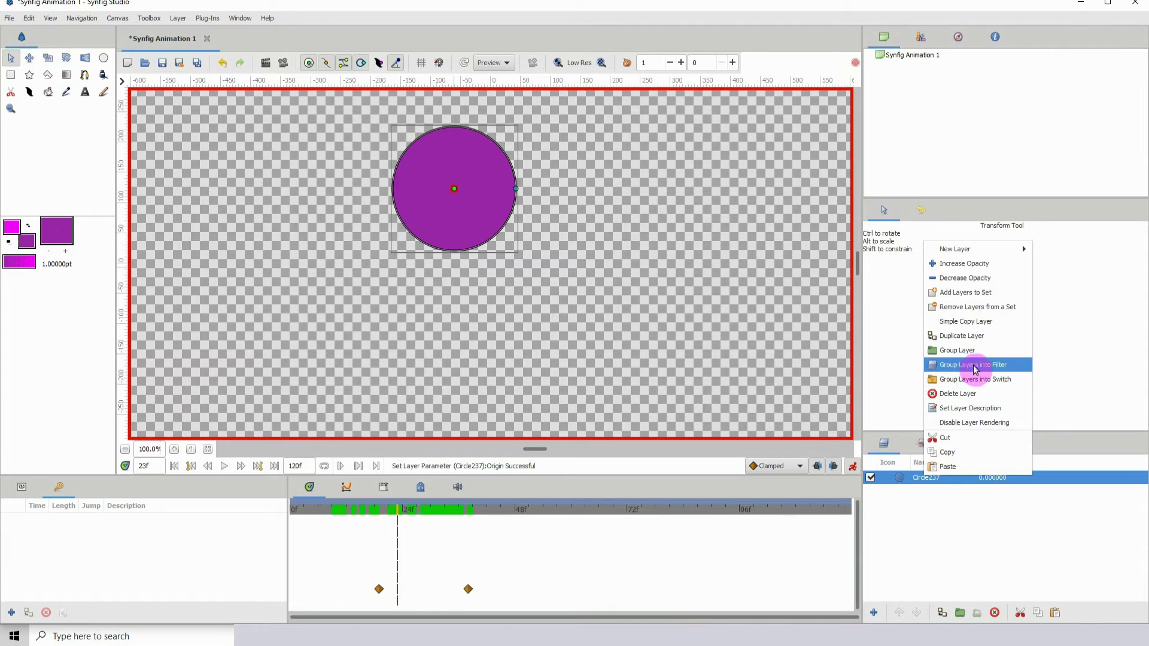
left_click(943, 513)
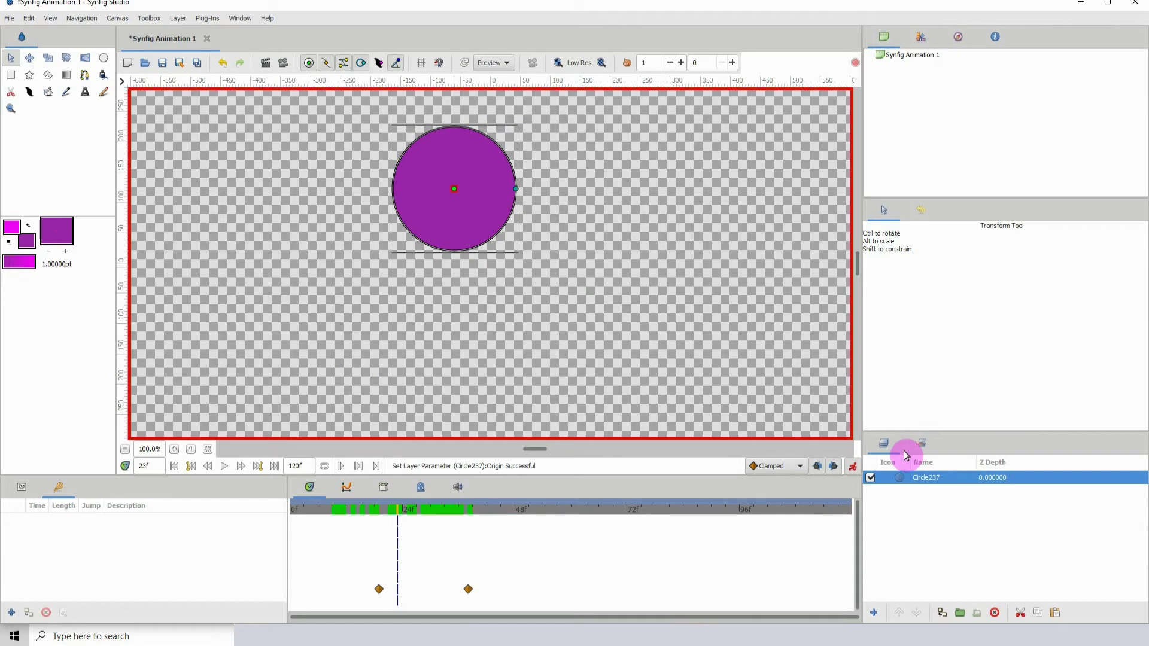
right_click(929, 480)
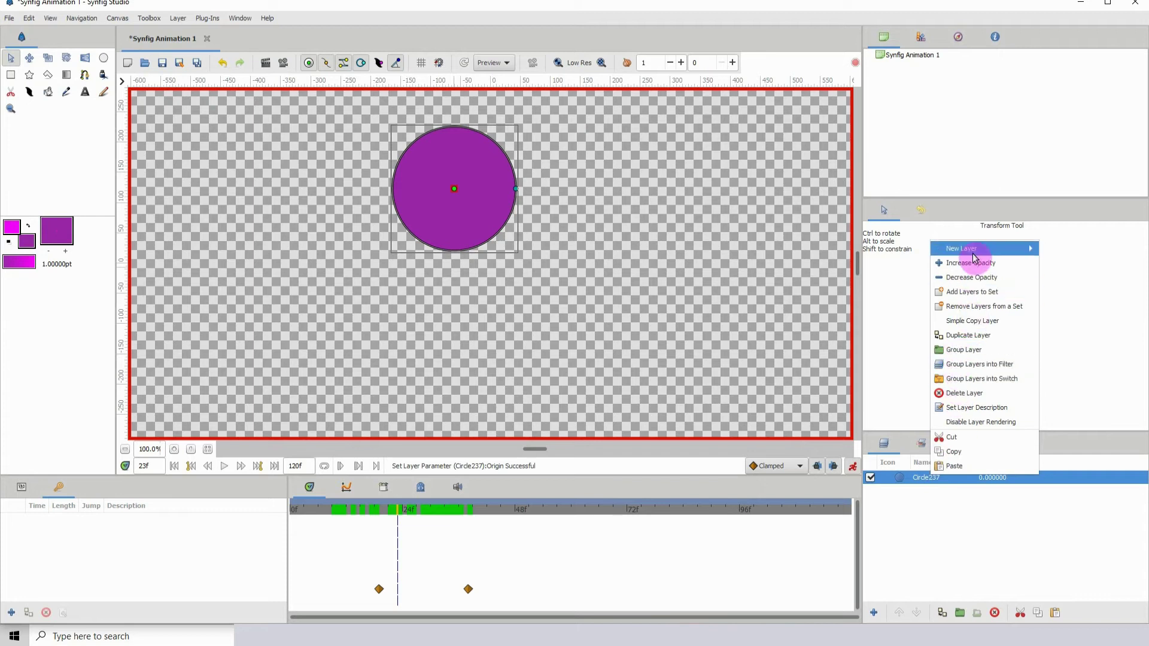
mouse_move(973, 257)
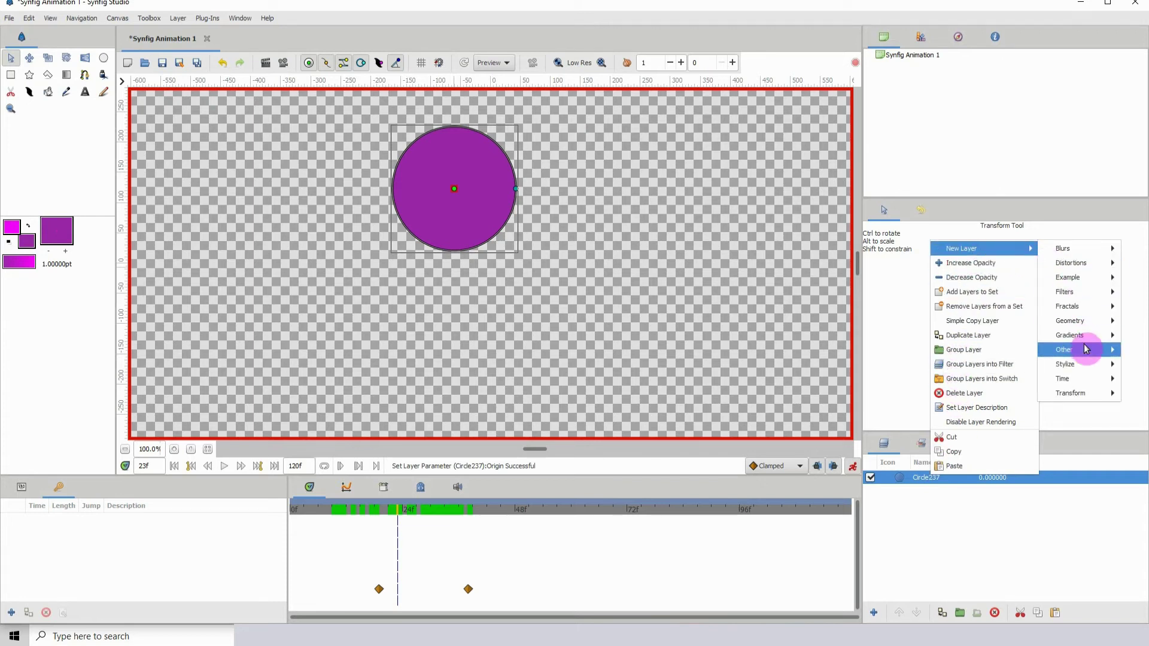
mouse_move(1085, 353)
left_click(1005, 379)
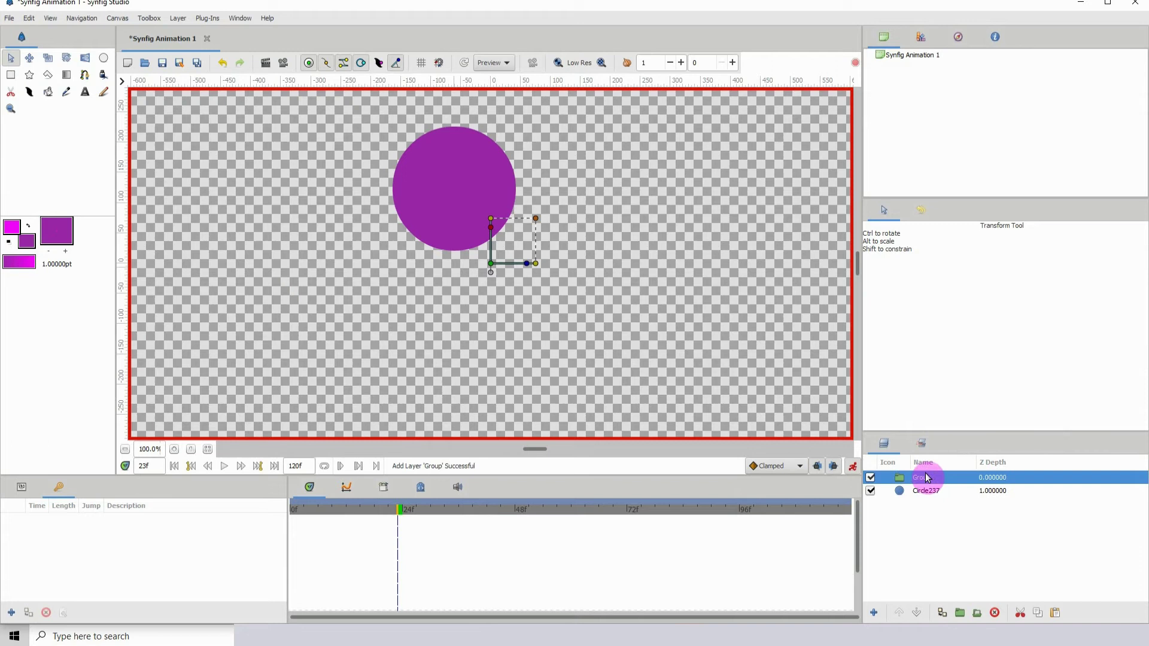
right_click(924, 486)
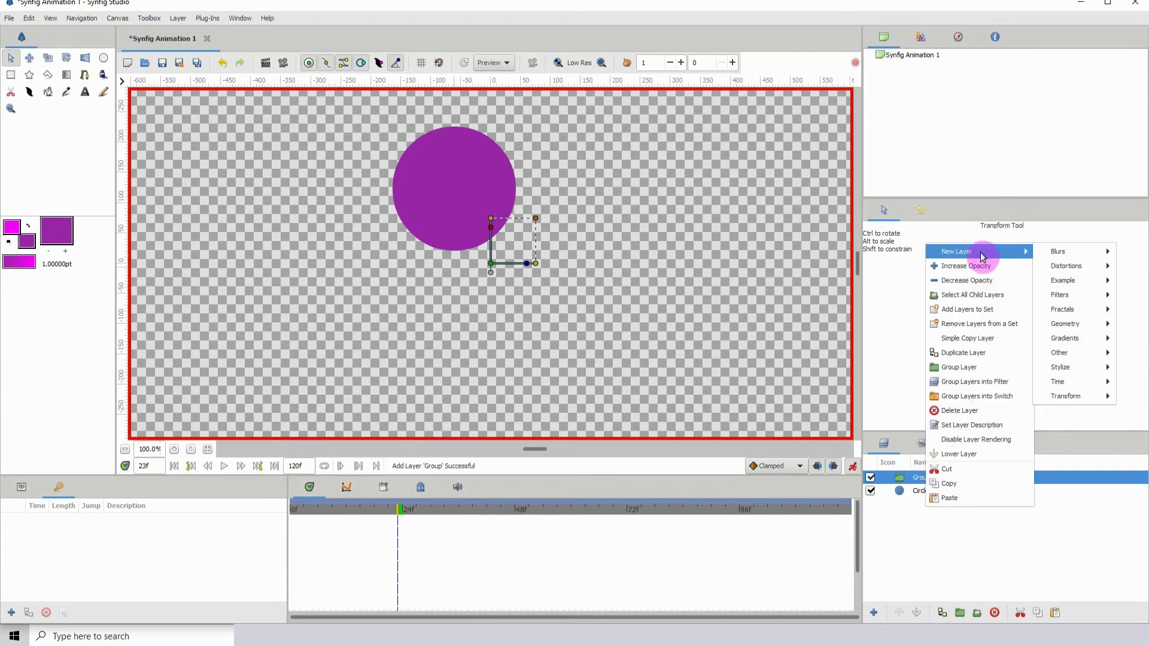
left_click(969, 383)
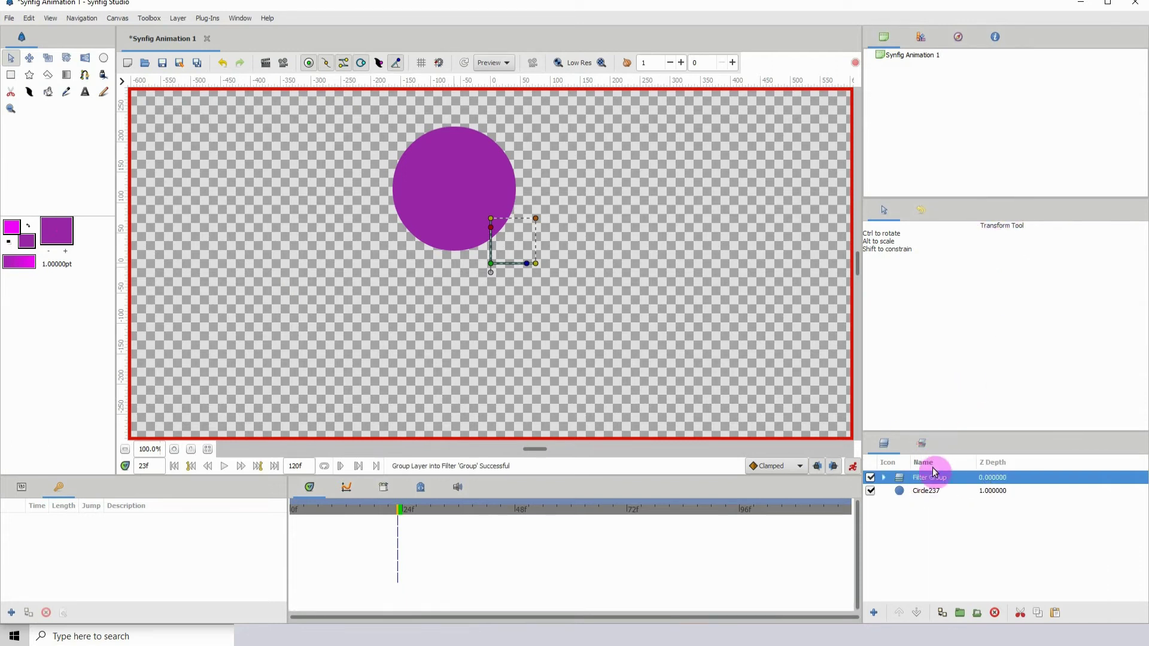
Add a Stretch distortion layer inside the Filter Group via New Layer > Distortions
left_click(884, 478)
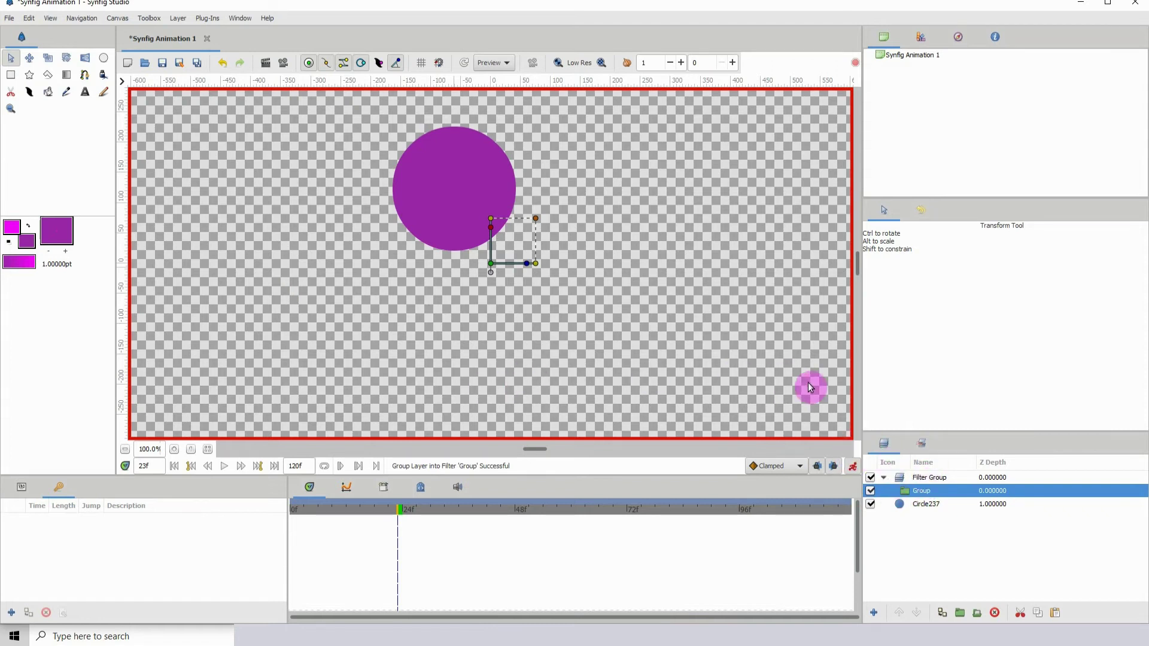
right_click(929, 491)
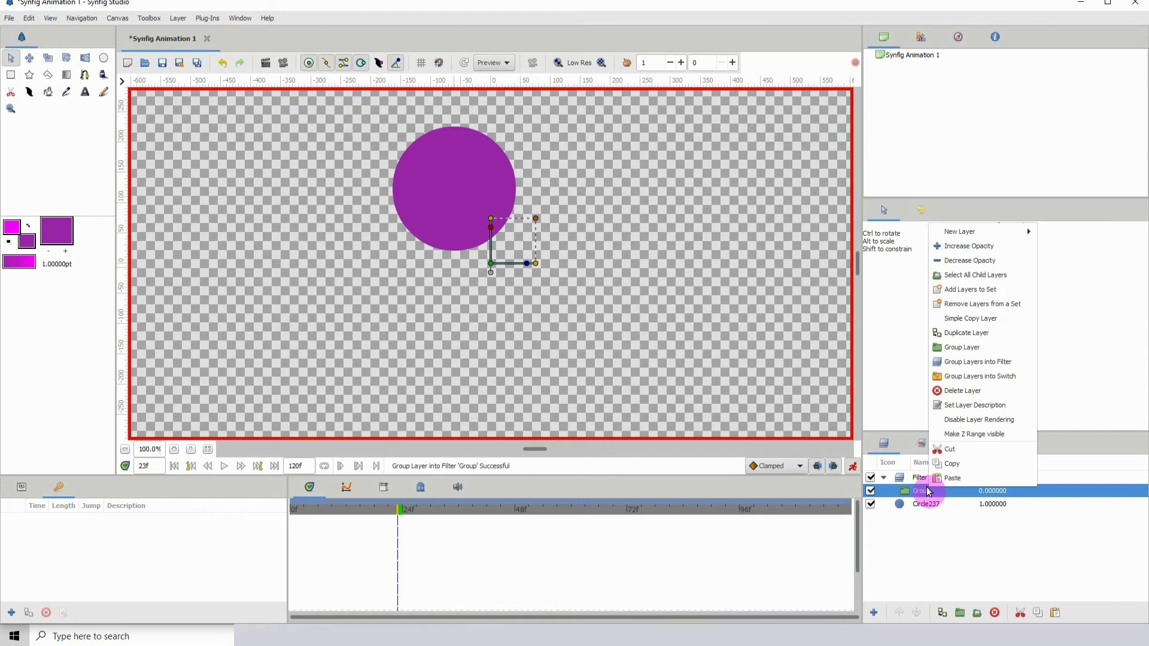
mouse_move(981, 232)
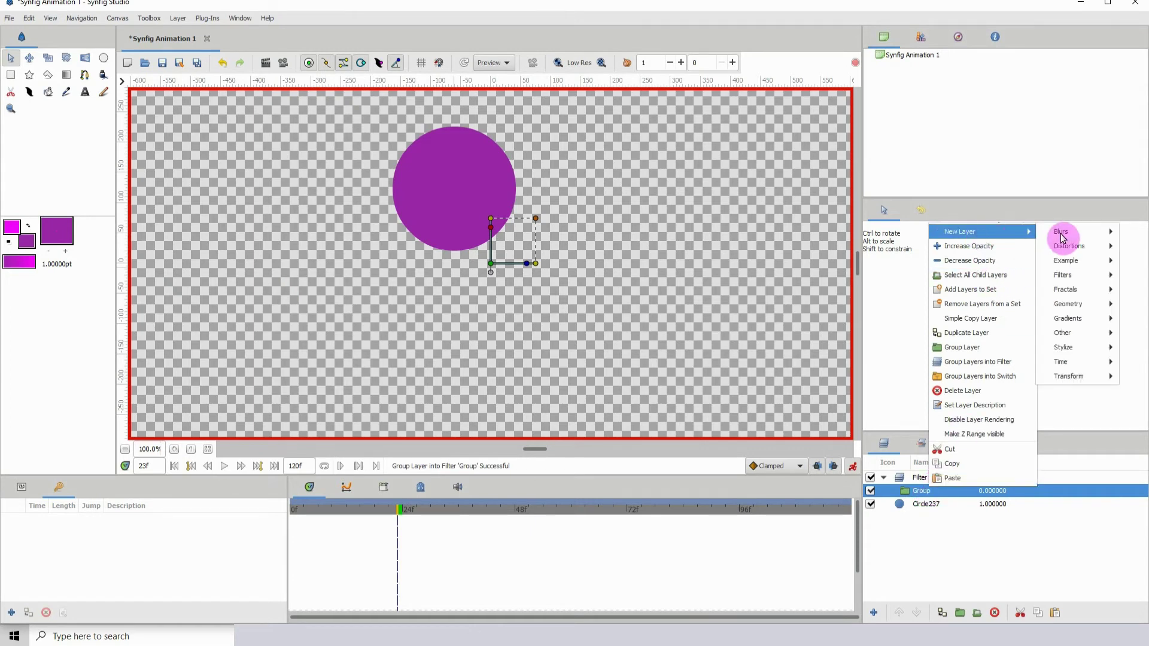
mouse_move(1060, 245)
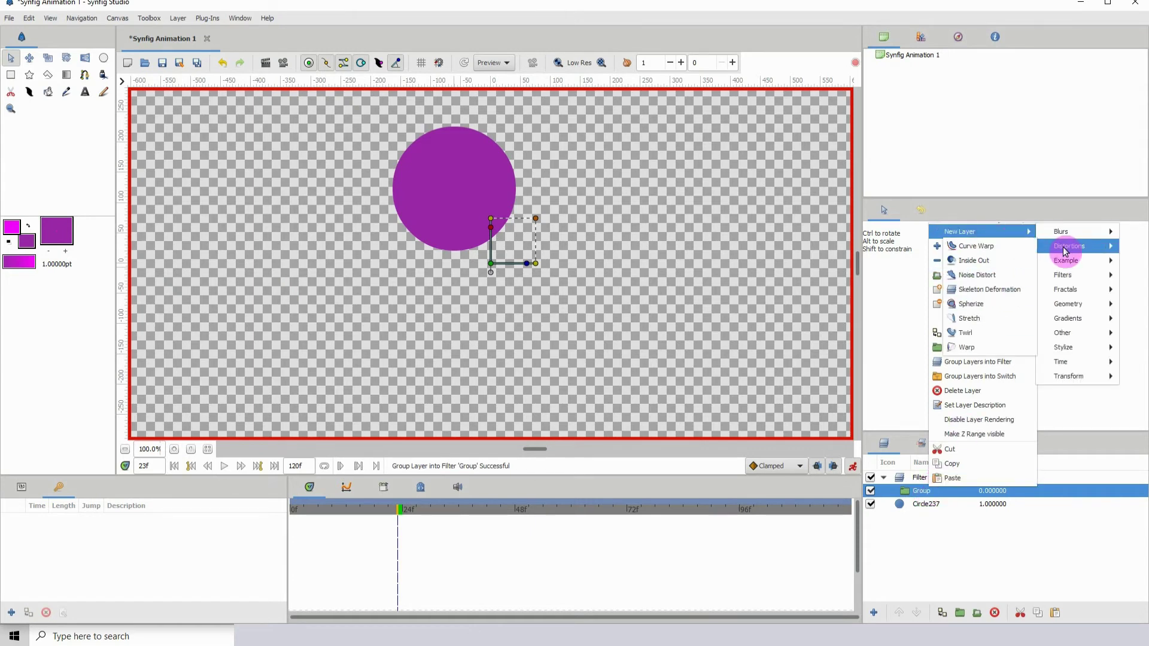
left_click(973, 324)
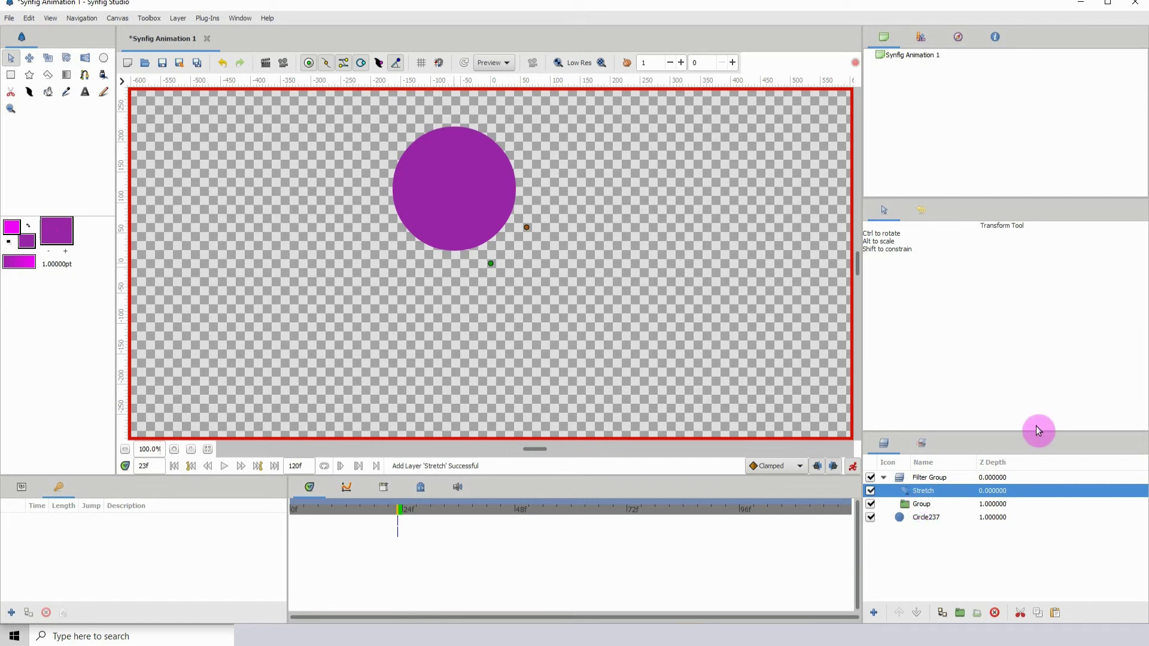
Delete the leftover empty Group layer from the Filter Group
left_click(928, 478)
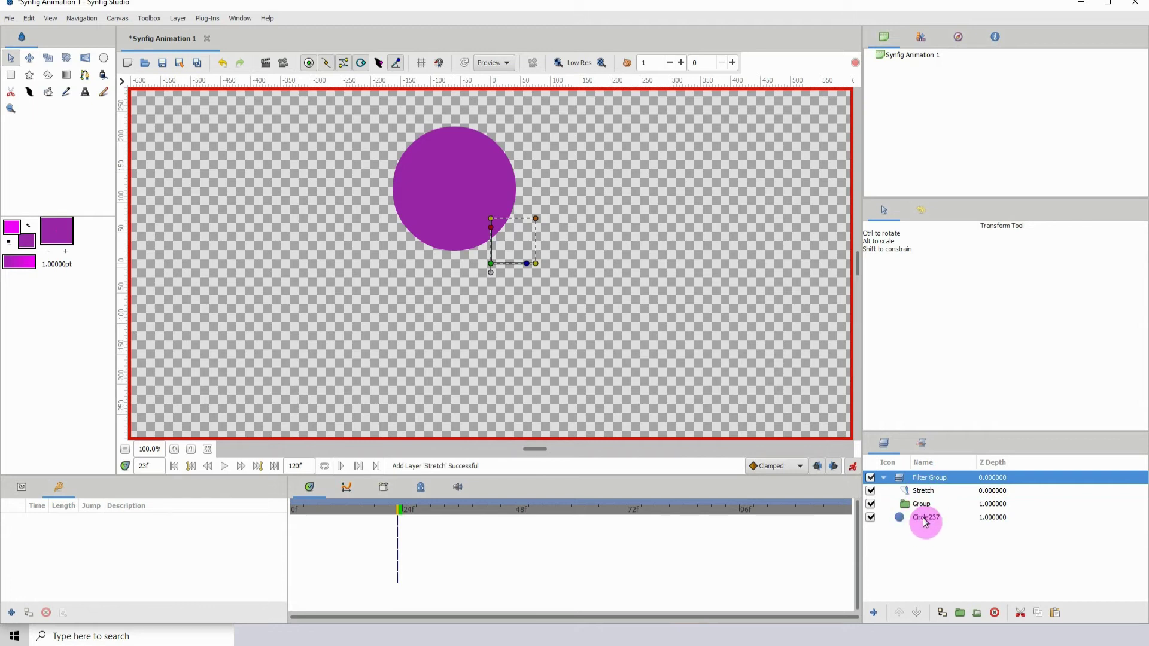
left_click(925, 520)
left_click(921, 505)
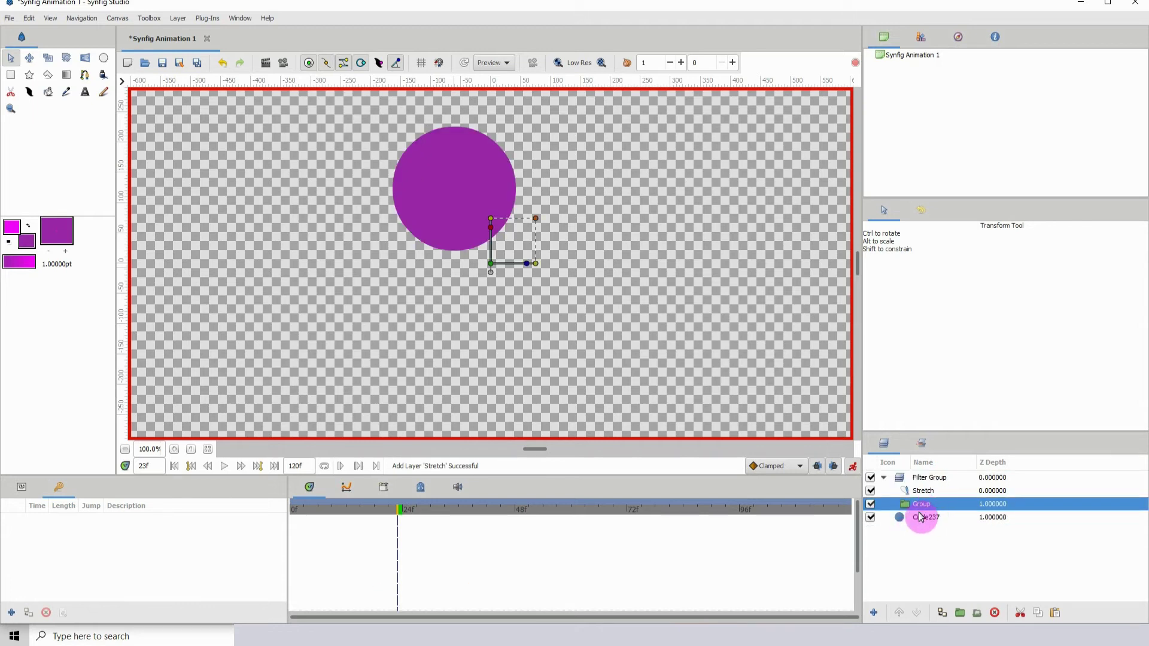
left_click(995, 614)
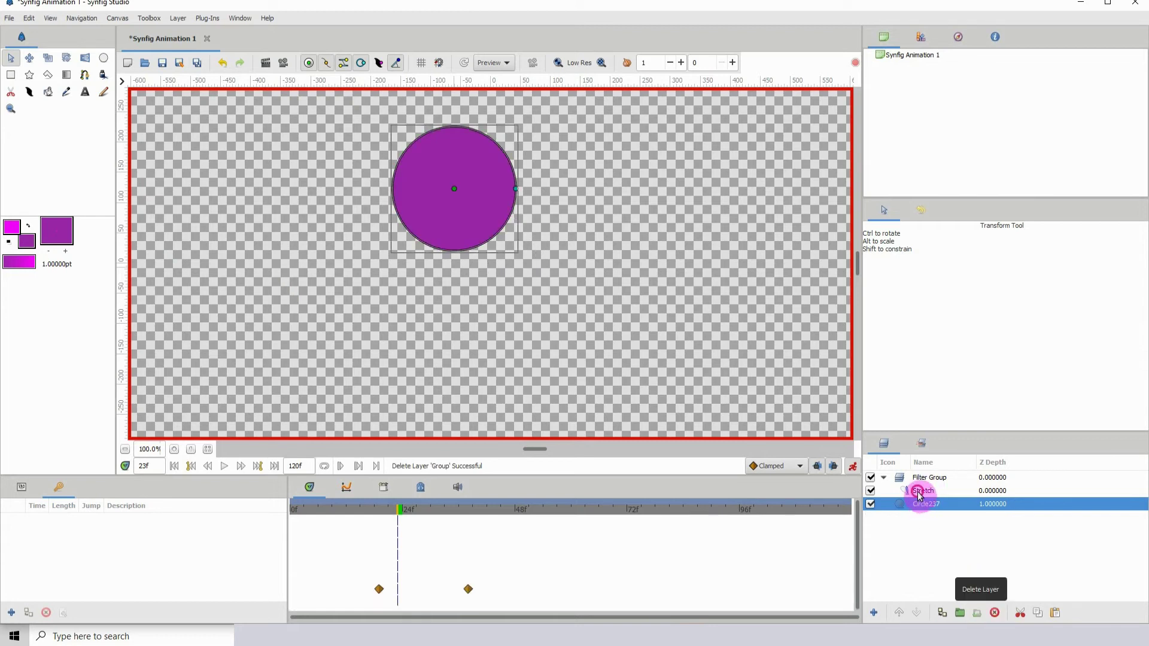
Select the Stretch layer and drag its amount and center handles to reshape the circle
left_click(919, 492)
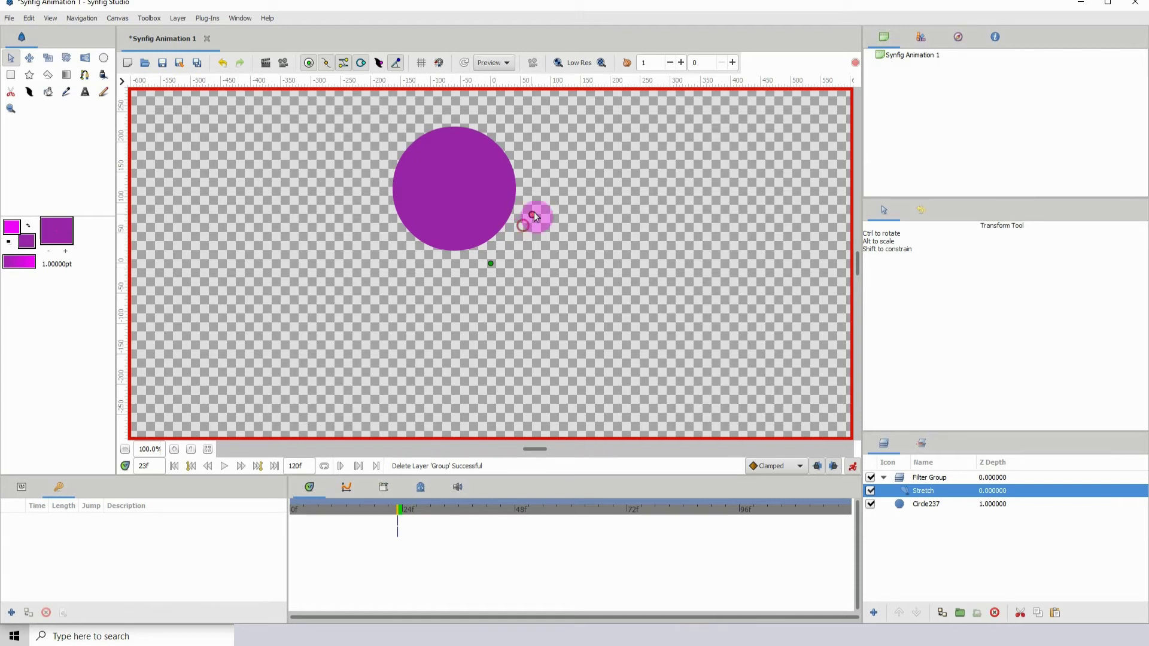
mouse_move(534, 213)
left_mouse_down()
mouse_move(533, 229)
mouse_move(539, 220)
left_mouse_up()
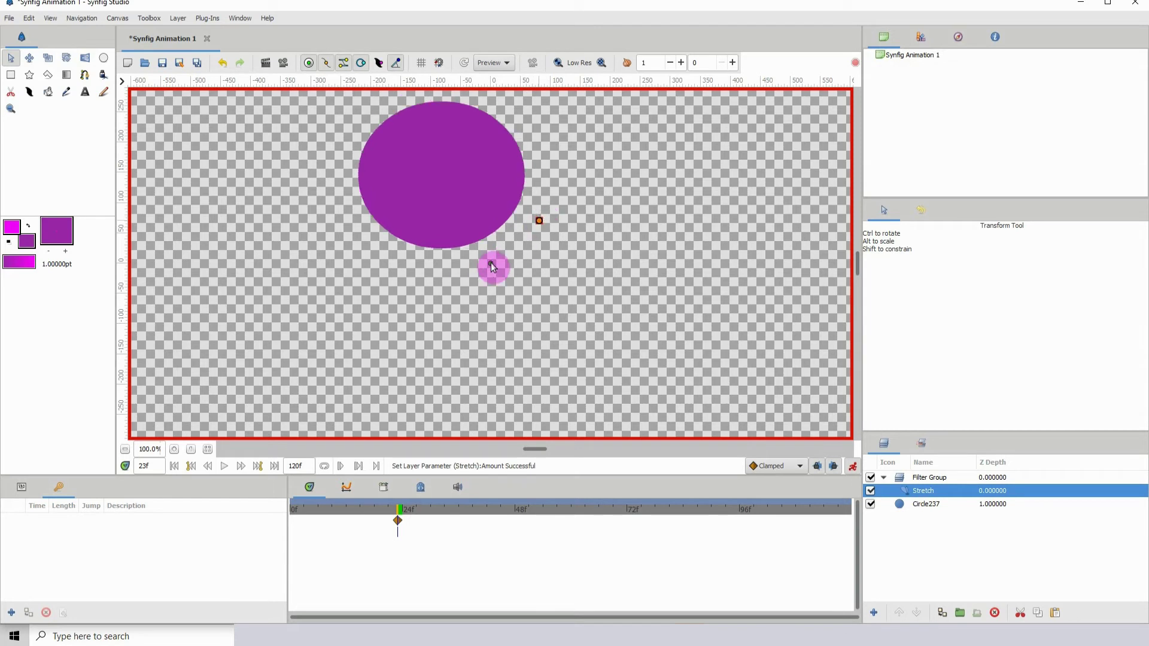
mouse_move(491, 266)
left_mouse_down()
mouse_move(490, 257)
mouse_move(489, 268)
left_mouse_up()
left_click_drag(537, 227, 533, 307)
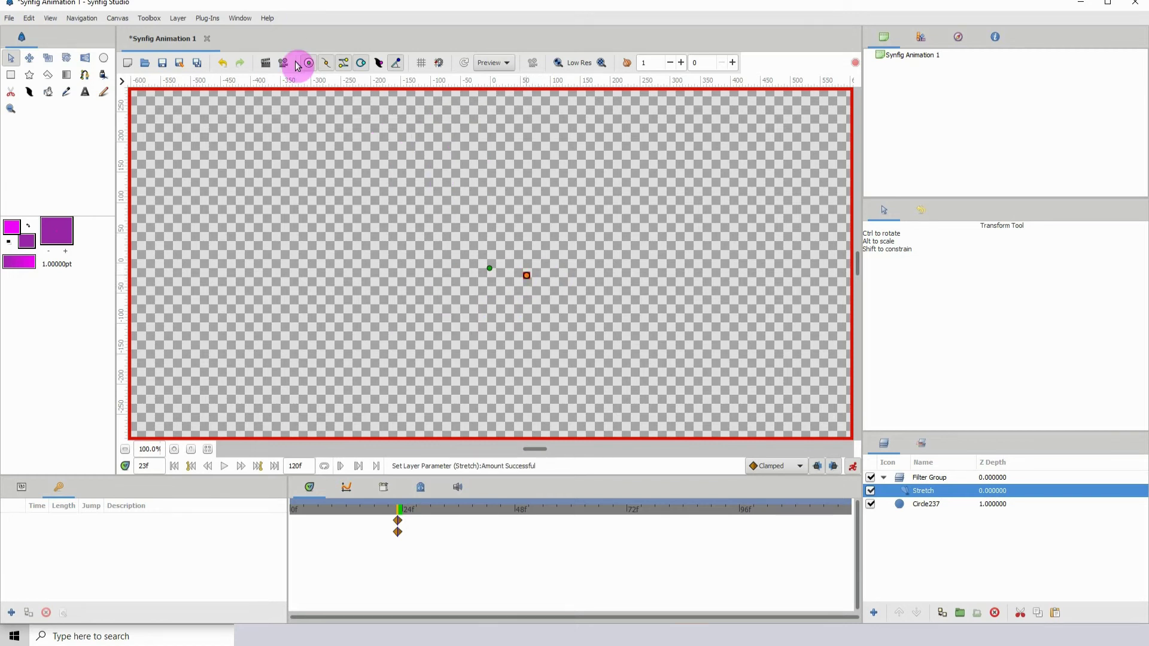
Undo the unwanted stretches and retry, leaving a slightly wide ellipse below the canvas centre
left_click(221, 63)
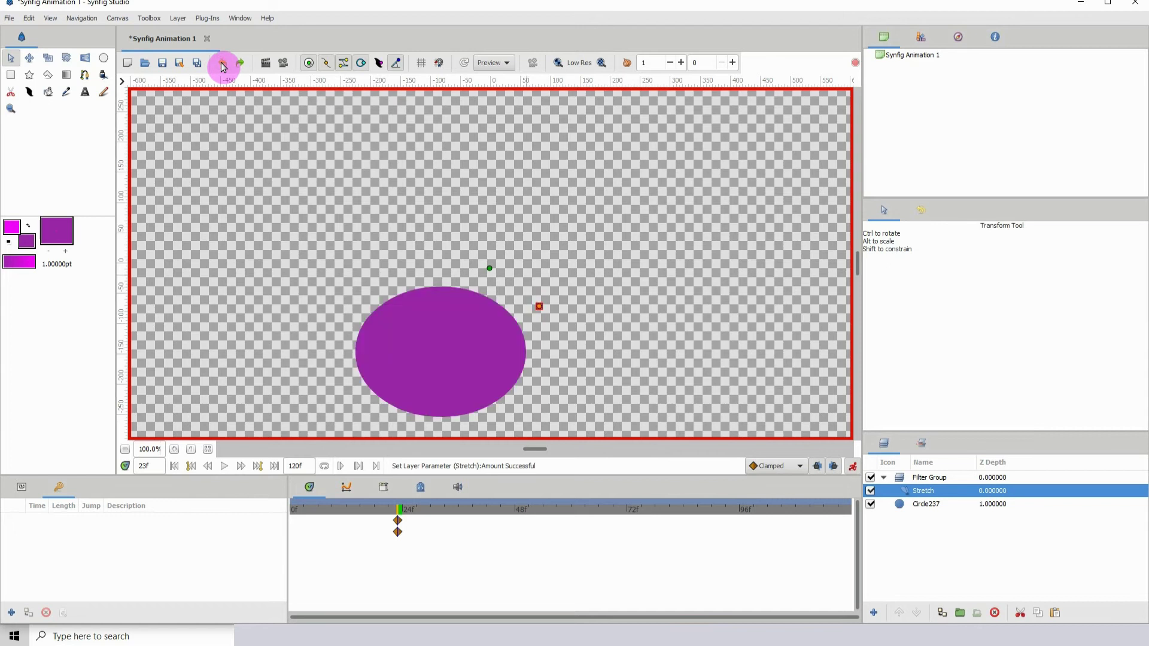
left_click(221, 63)
left_click_drag(540, 225, 536, 307)
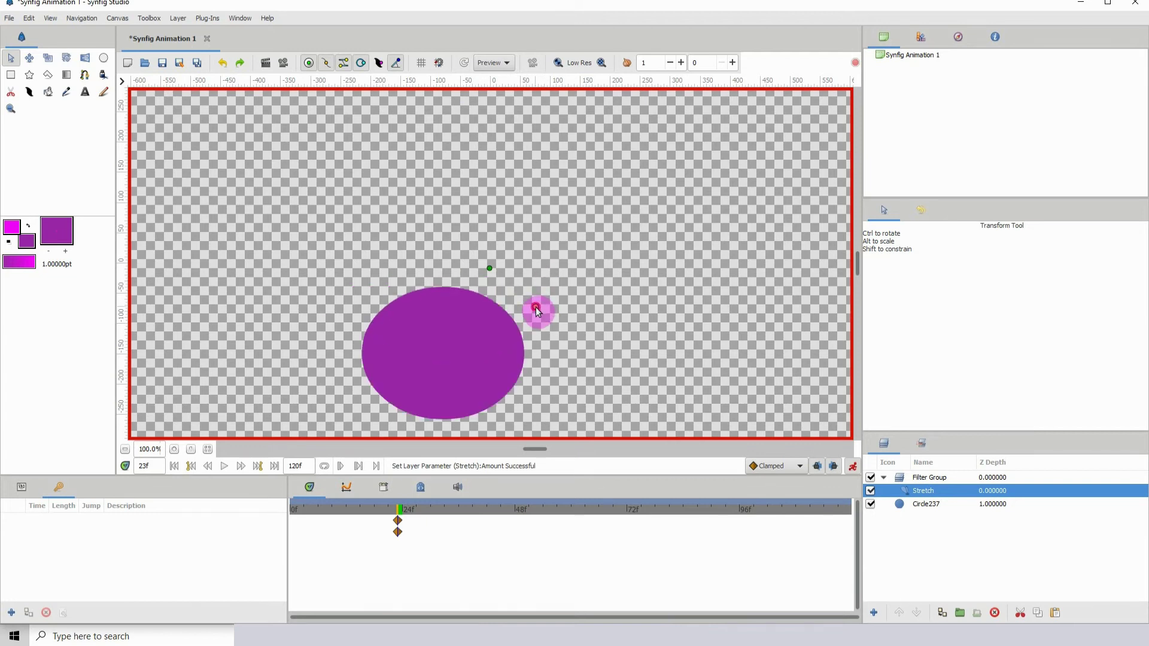
left_click(231, 63)
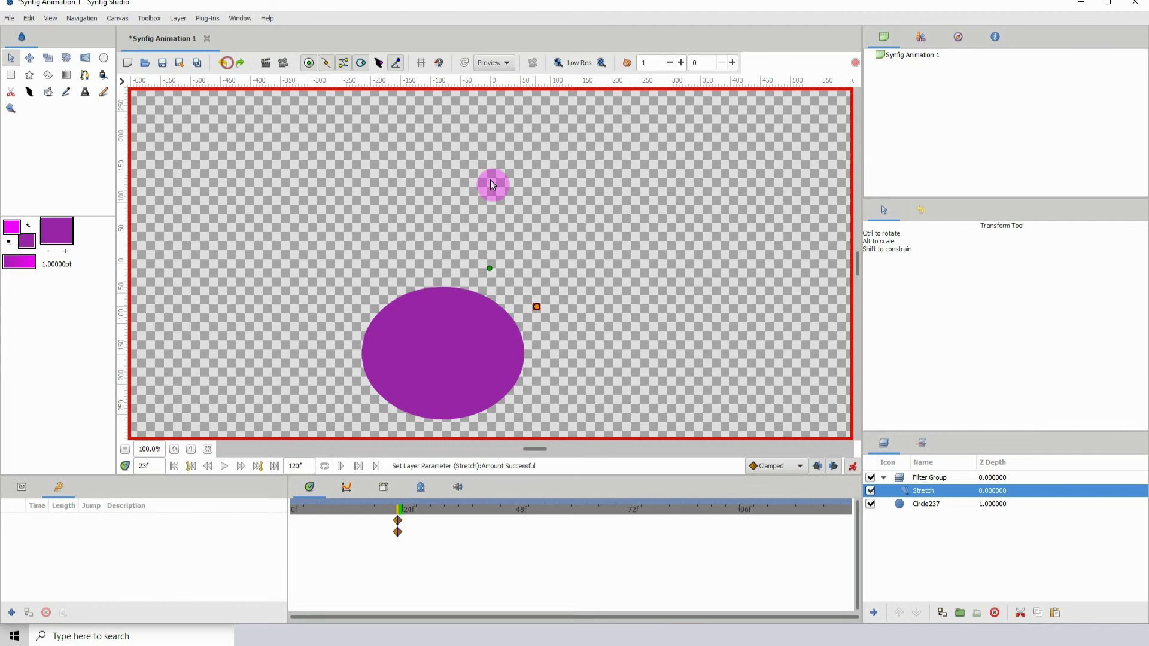
Change the Filter Group's Blend Method from Straight to Composite in the Params panel
left_click(921, 479)
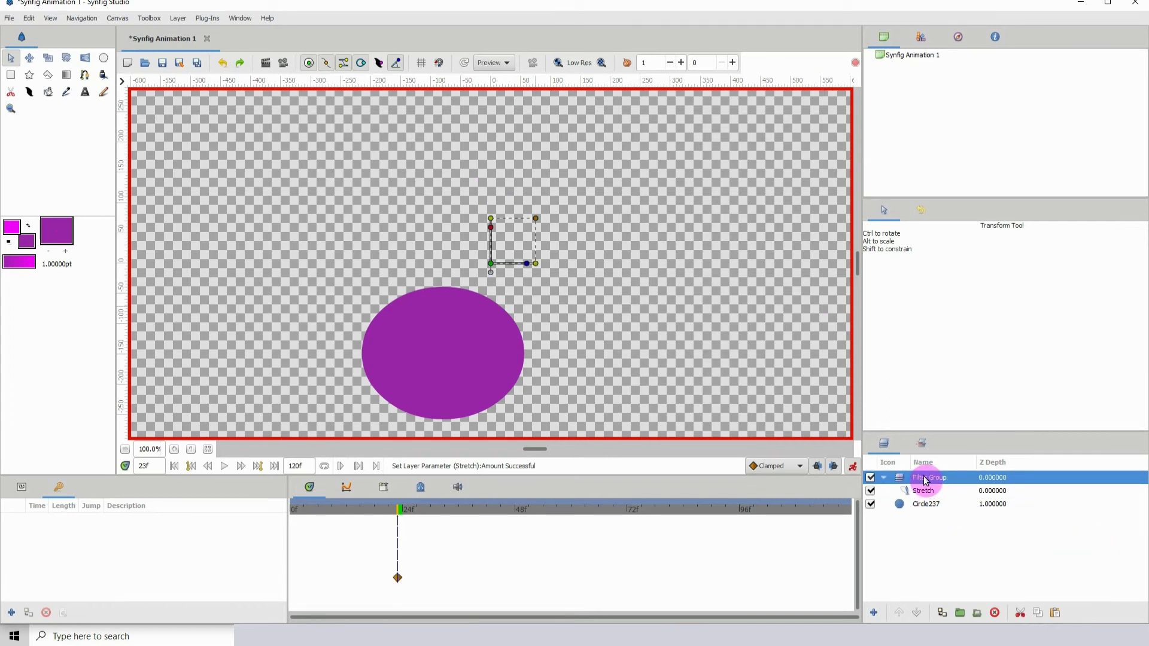
left_click(19, 496)
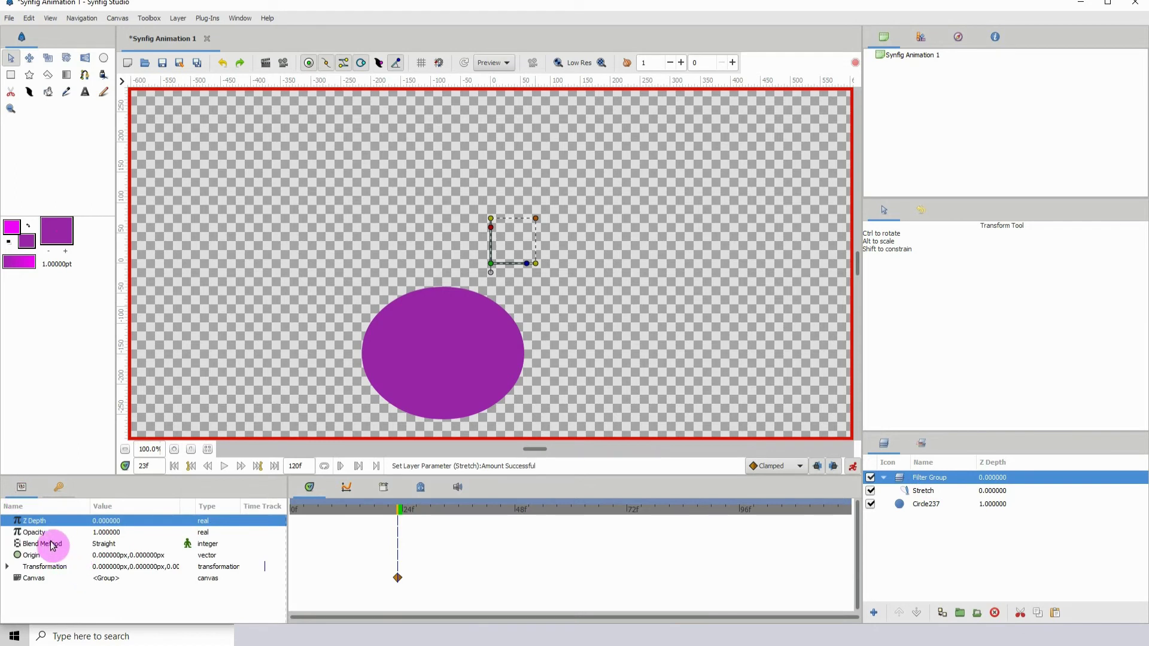
left_click(52, 545)
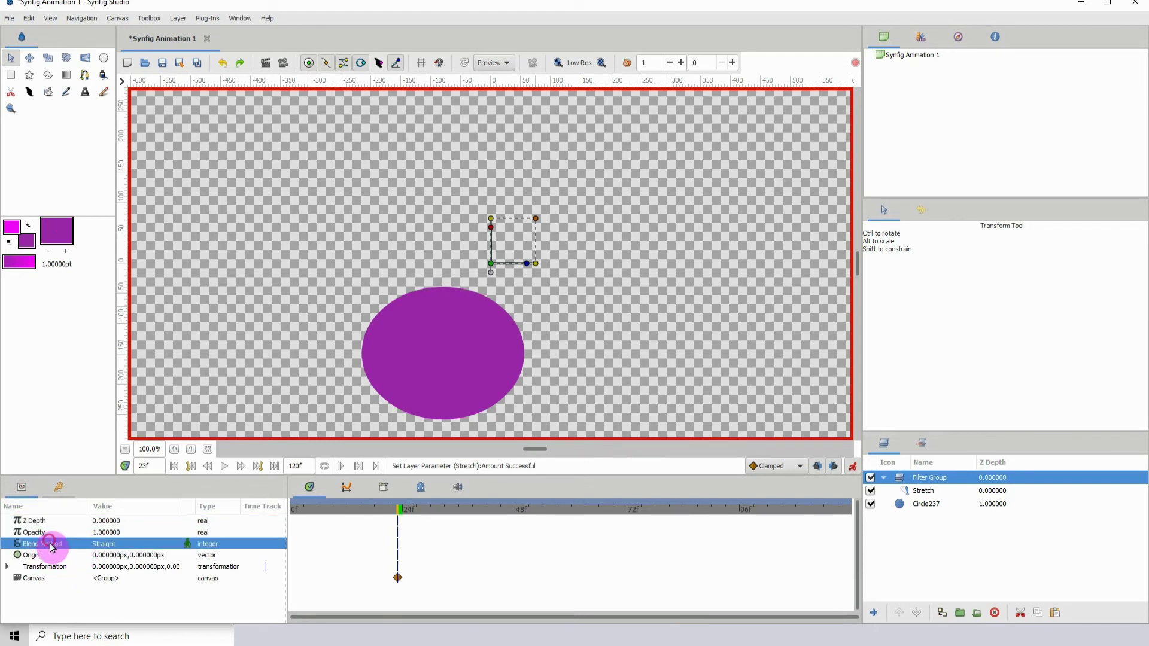
left_click(117, 547)
left_click(116, 544)
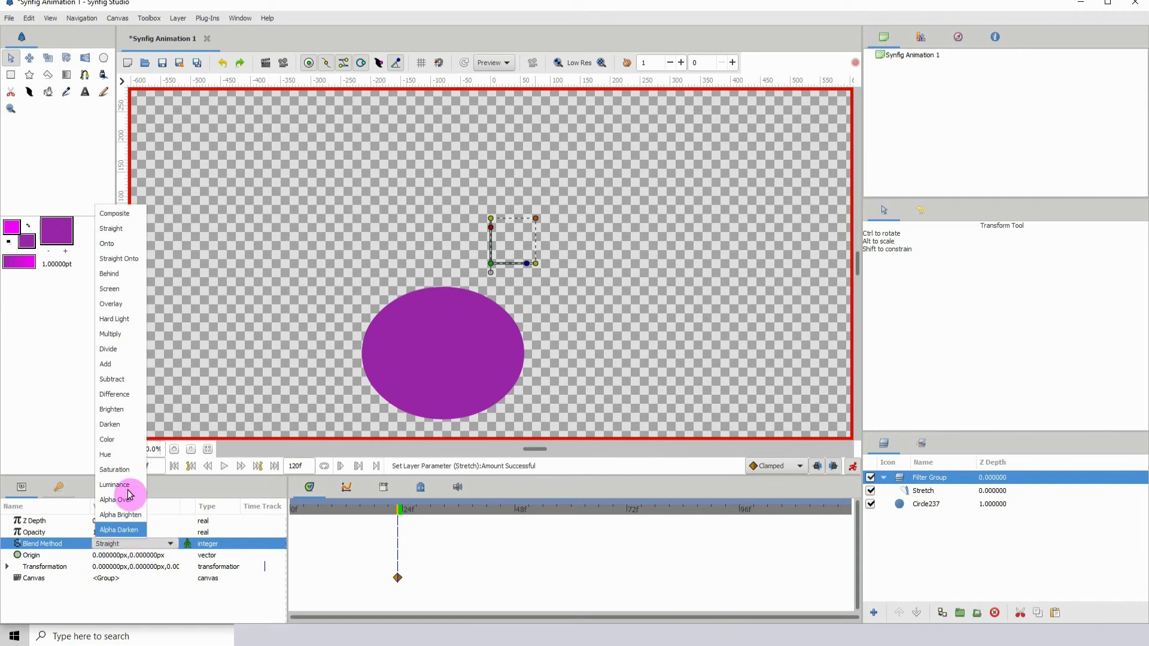
left_click(133, 214)
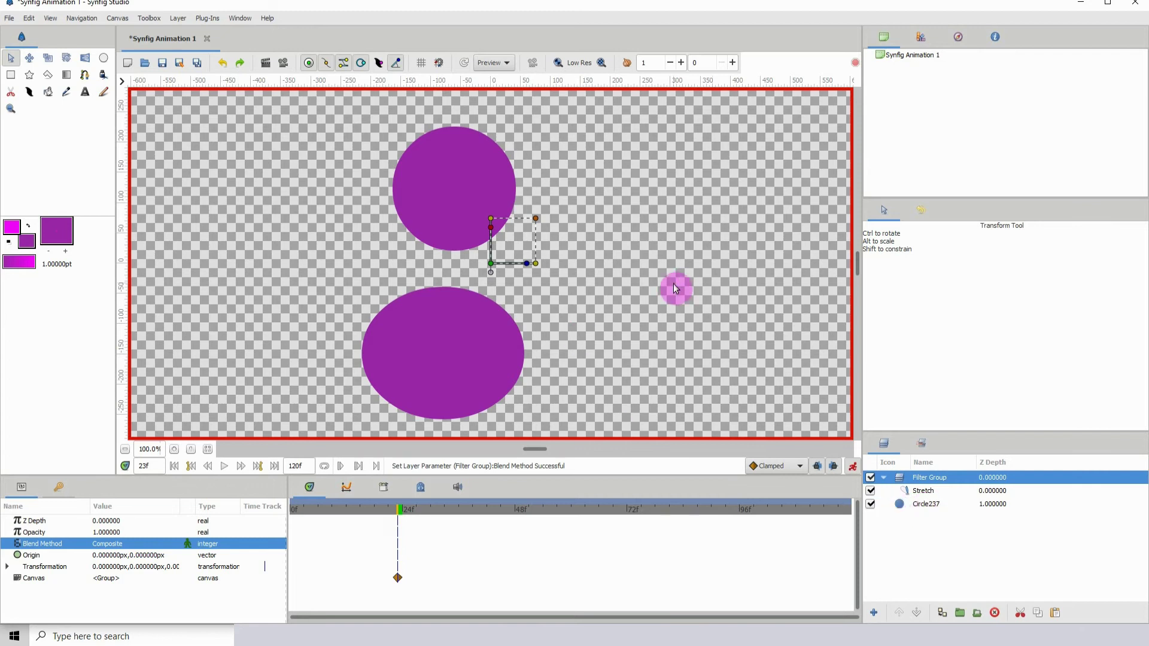
Try moving Circle237, then undo three times to revert the move and the frame-24 waypoint
left_click(925, 505)
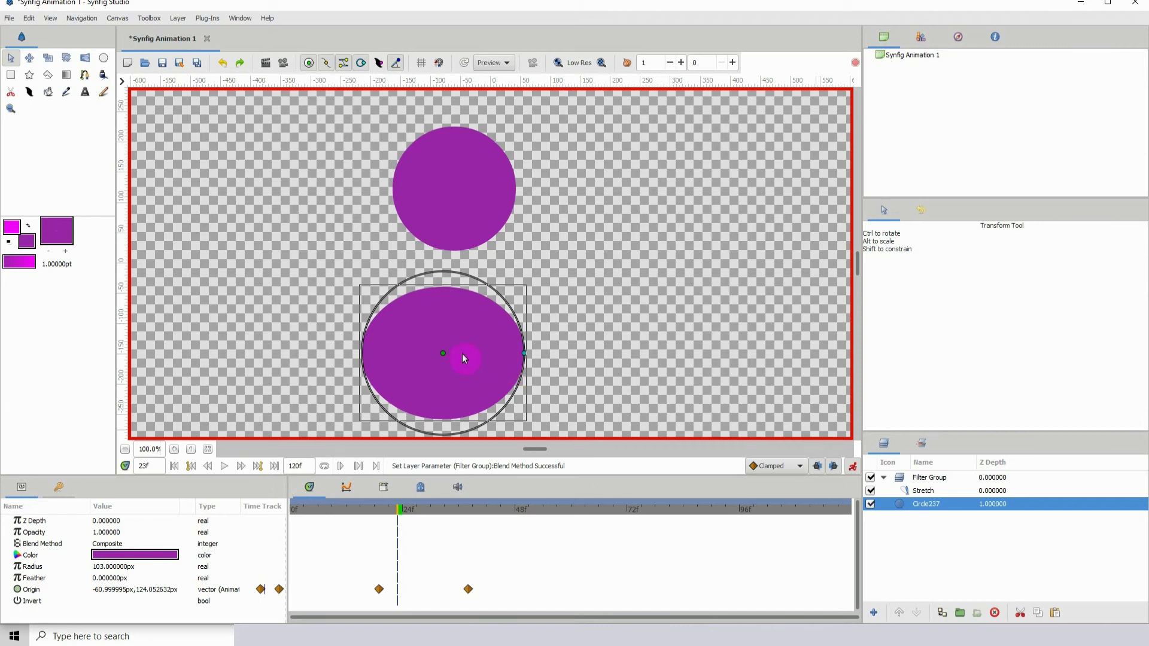
left_click_drag(443, 353, 467, 360)
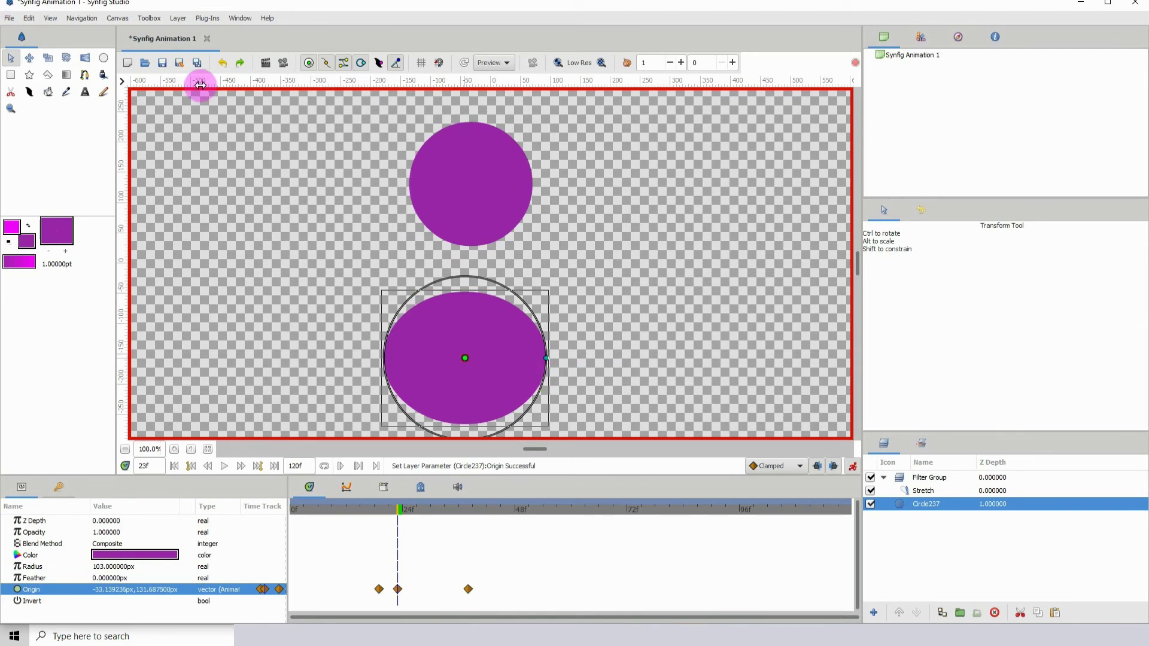
left_click(224, 66)
left_click(225, 66)
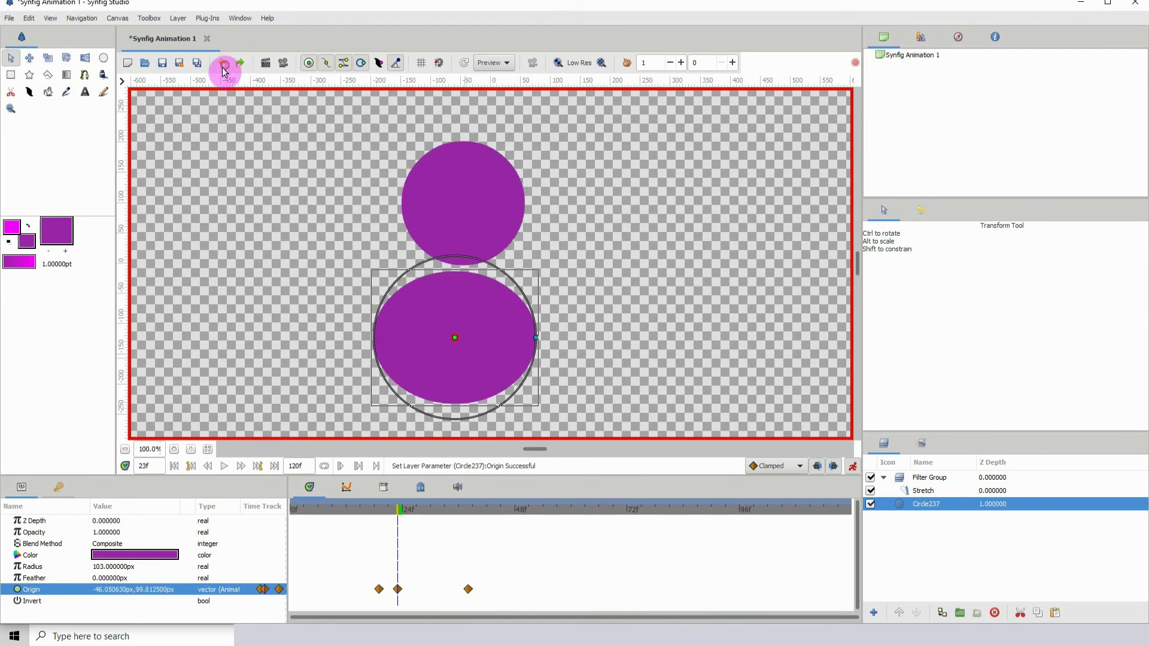
left_click(225, 66)
Leave Animation Mode and remove the Stretch layer's Center waypoint at frame 20
left_click(854, 469)
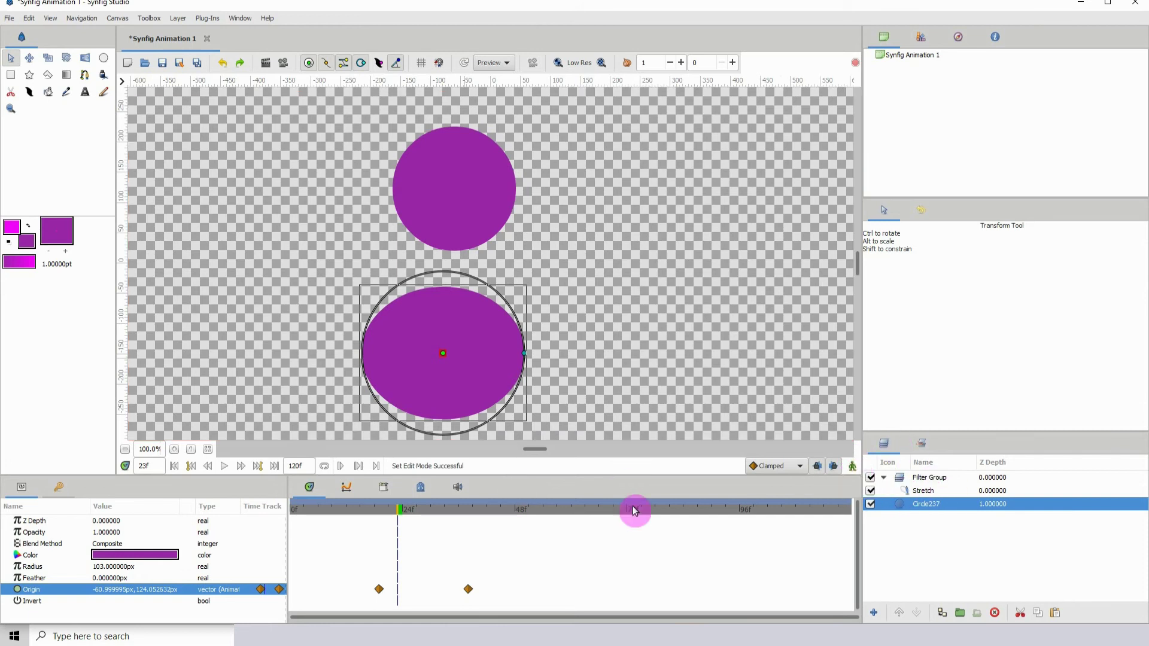
left_click(923, 494)
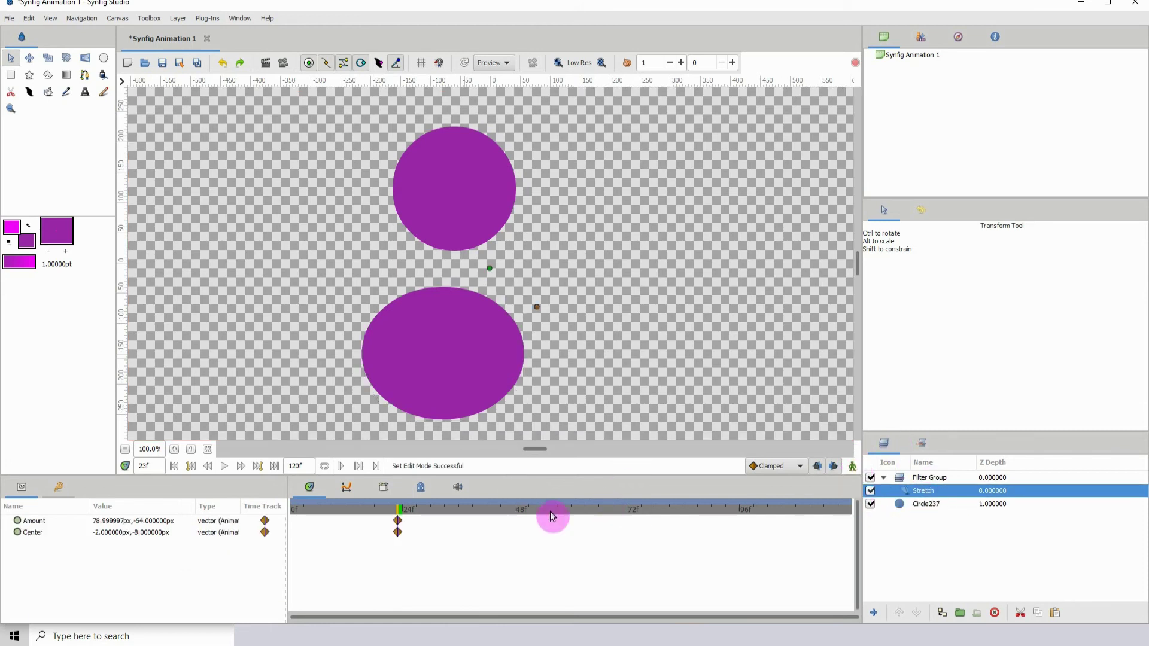
left_click(386, 514)
right_click(397, 533)
left_click(397, 535)
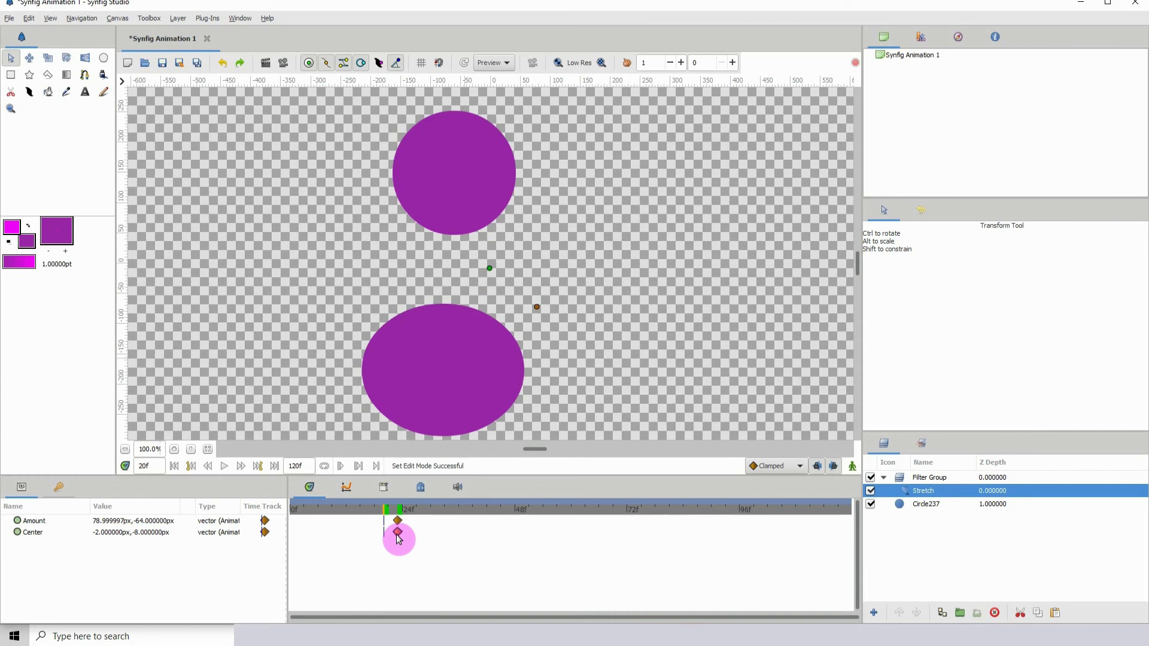
left_click(396, 533, "alt")
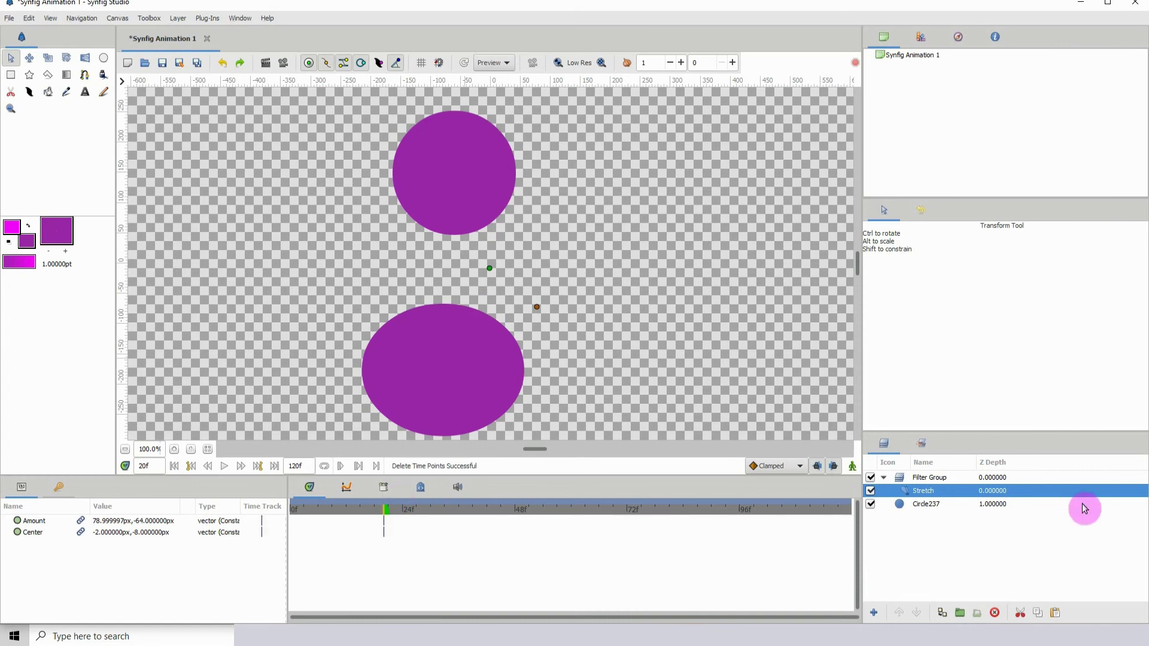
Select the Filter Group and scrub the timeline from frame 16 to preview the lower ellipse
left_click(924, 478)
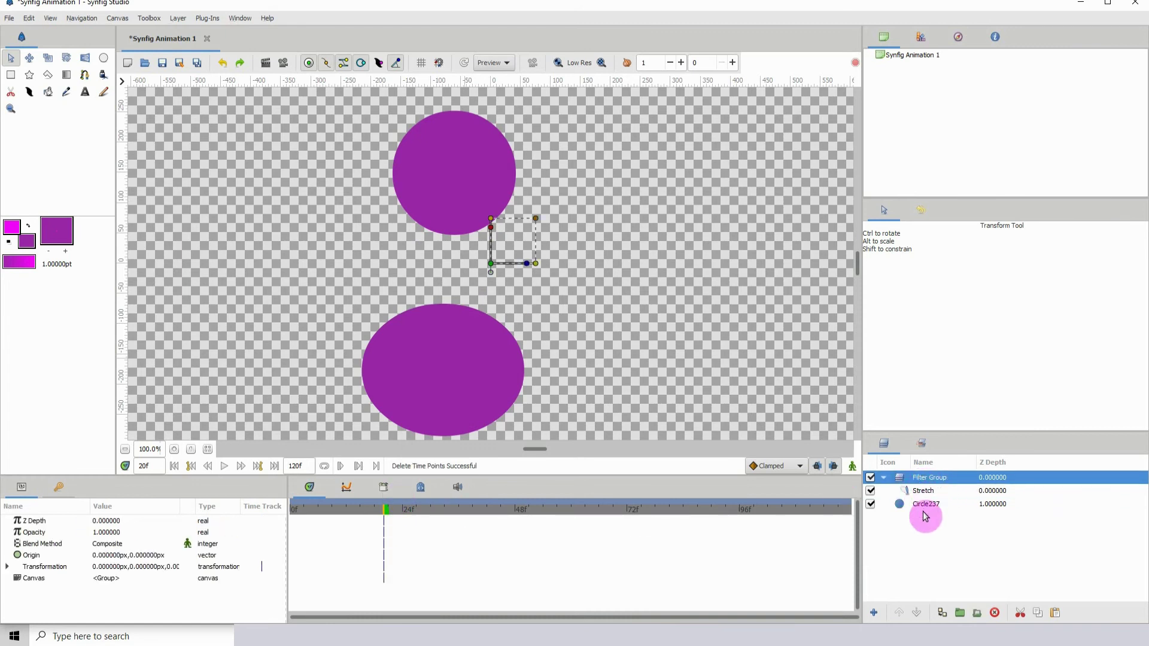
left_click(925, 505)
left_click(925, 477)
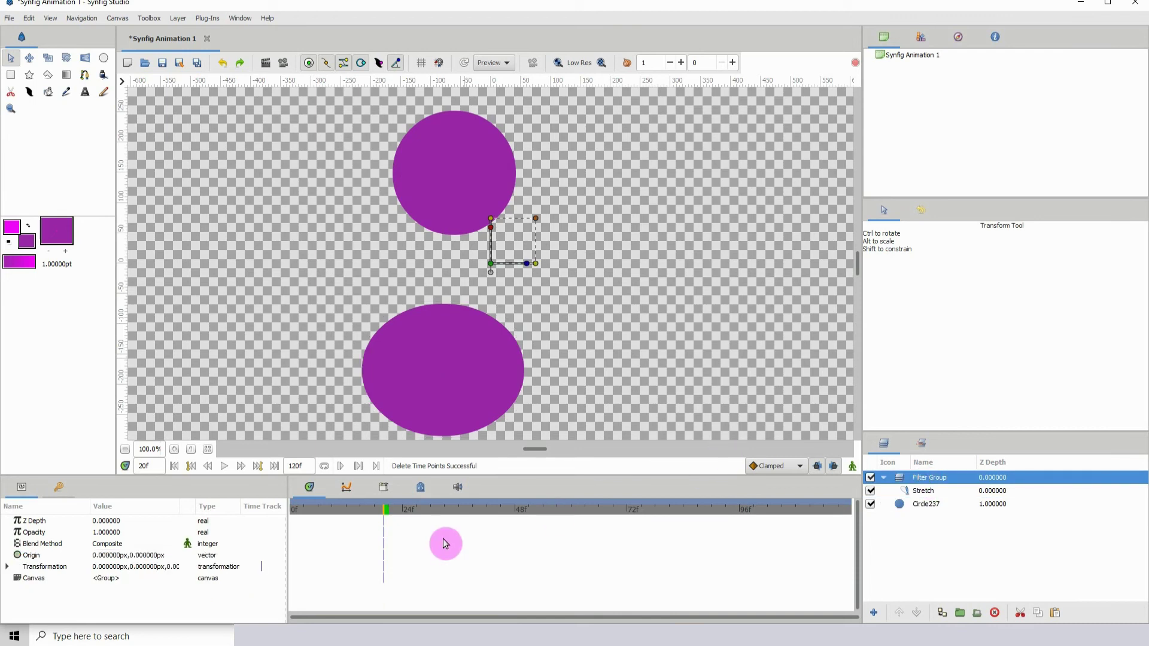
left_click(367, 512)
mouse_move(367, 513)
left_mouse_down()
mouse_move(421, 517)
mouse_move(320, 513)
mouse_move(443, 501)
mouse_move(366, 492)
mouse_move(431, 495)
mouse_move(350, 506)
left_mouse_up()
left_click(355, 522)
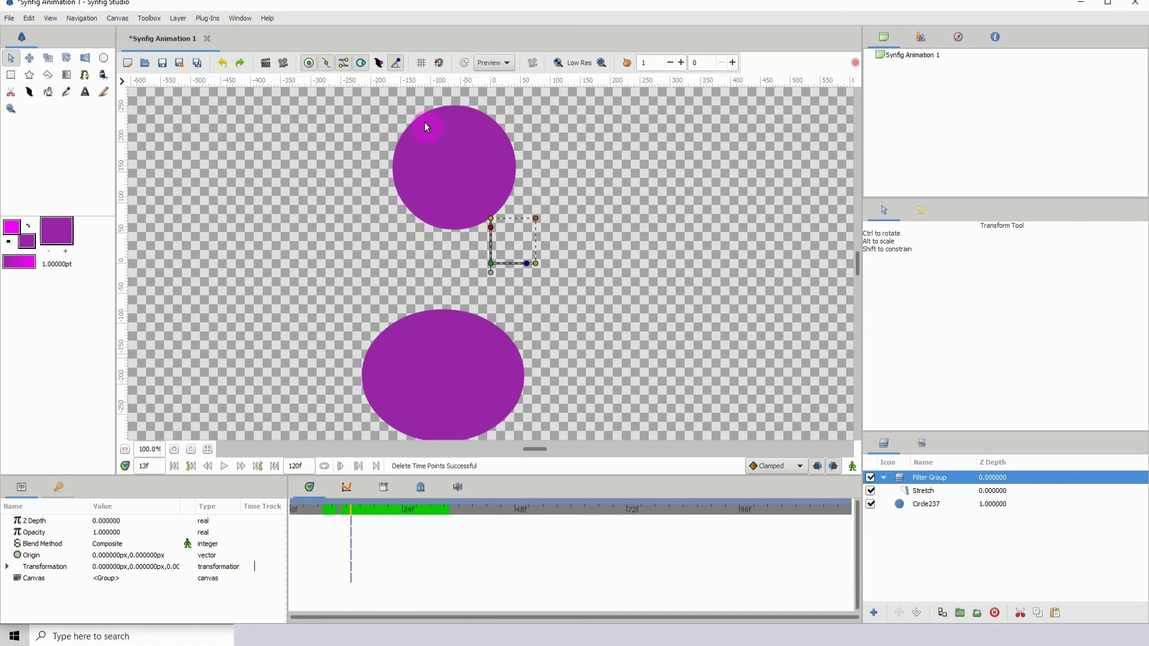
Drag the Stretch Amount handle up-left to about 67,-60 px so the reflection is nearly round
left_click(925, 504)
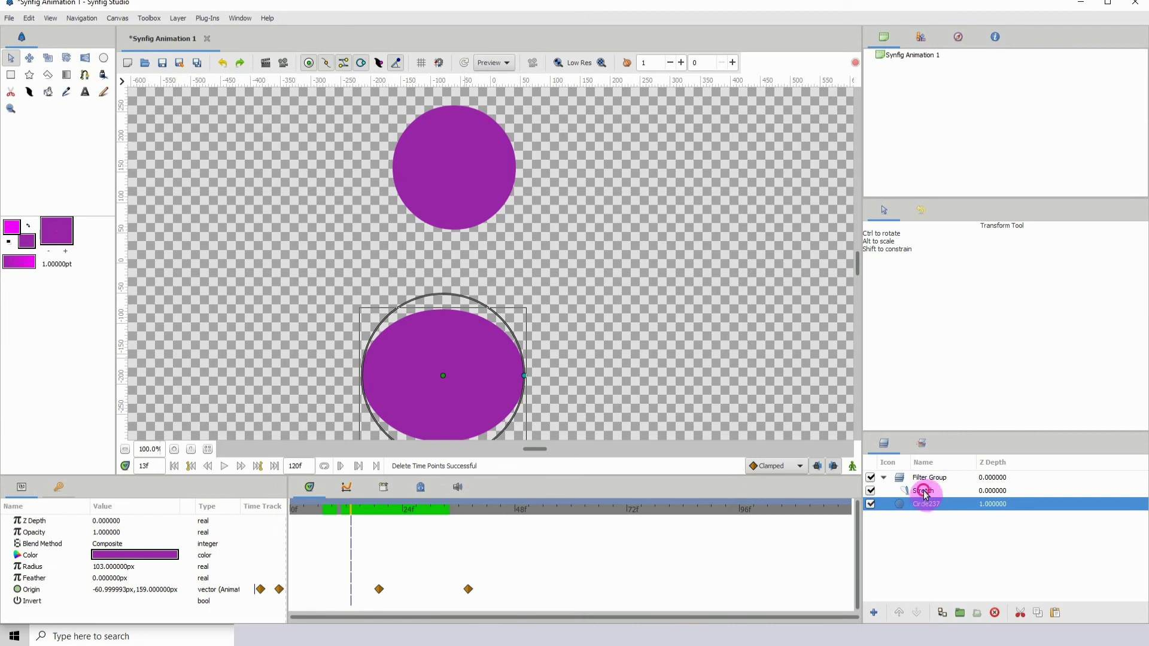
left_click(923, 491)
left_click_drag(537, 309, 529, 307)
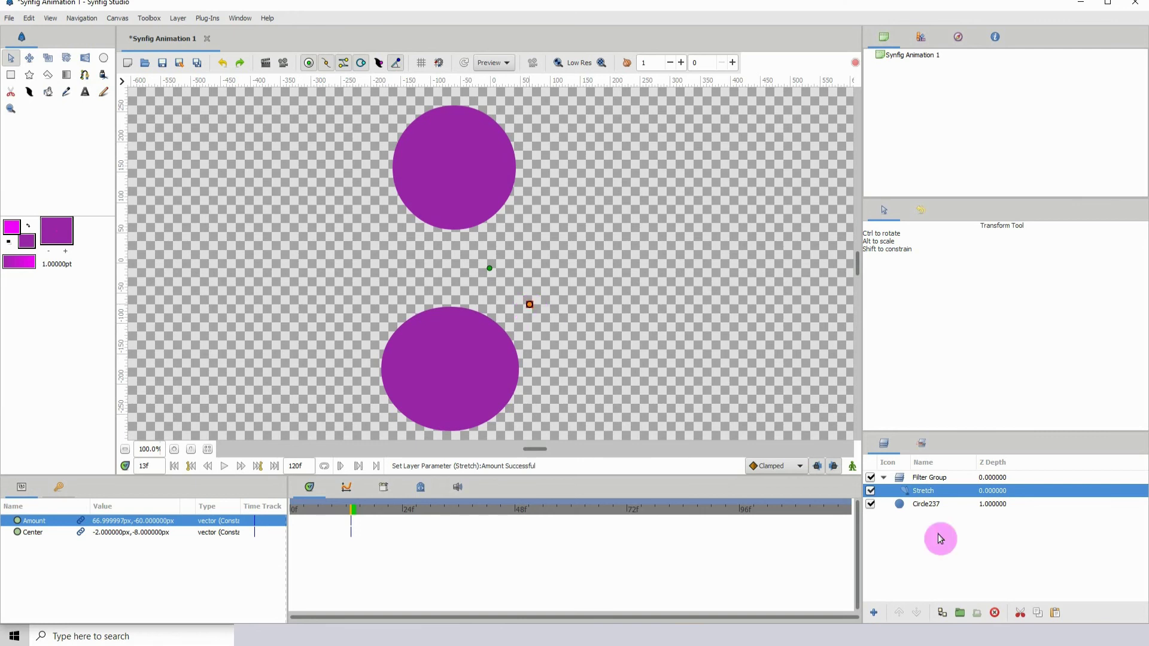
left_click(926, 503)
left_click_drag(454, 368, 464, 373)
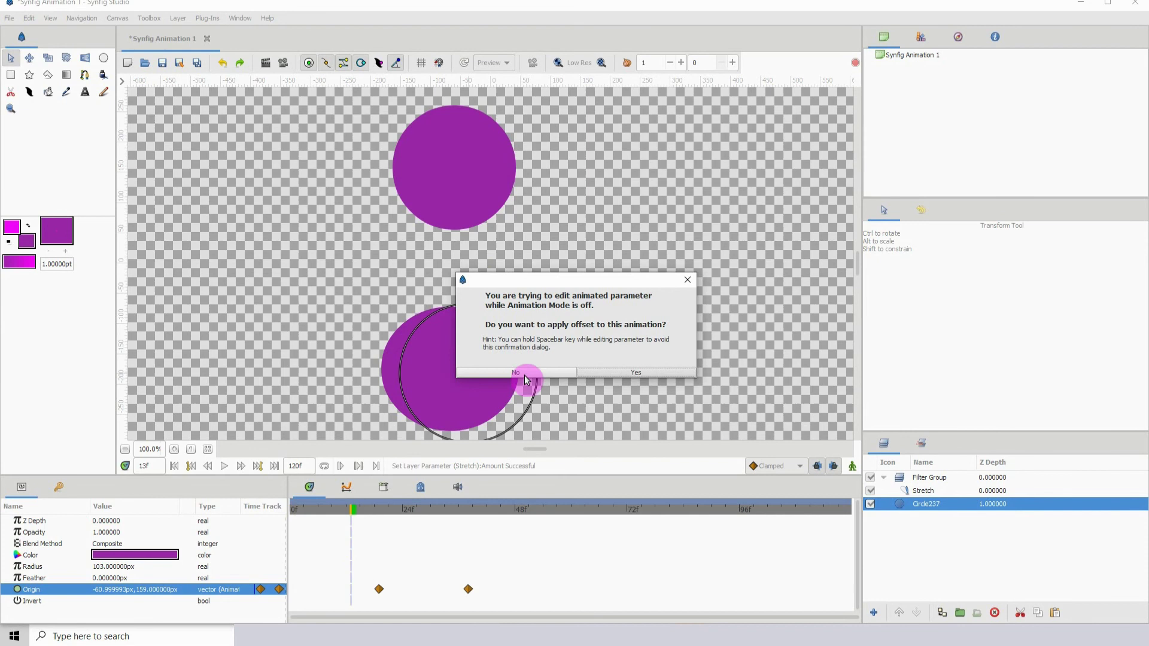
left_click(637, 373)
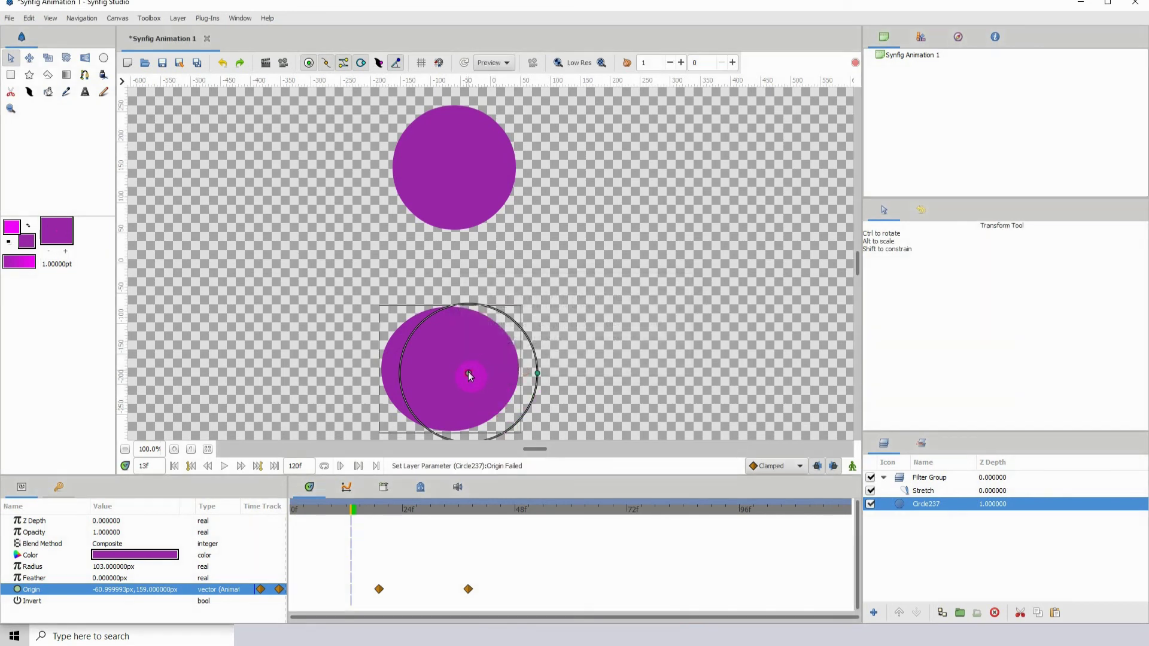
left_click_drag(469, 375, 466, 401)
left_click(540, 378)
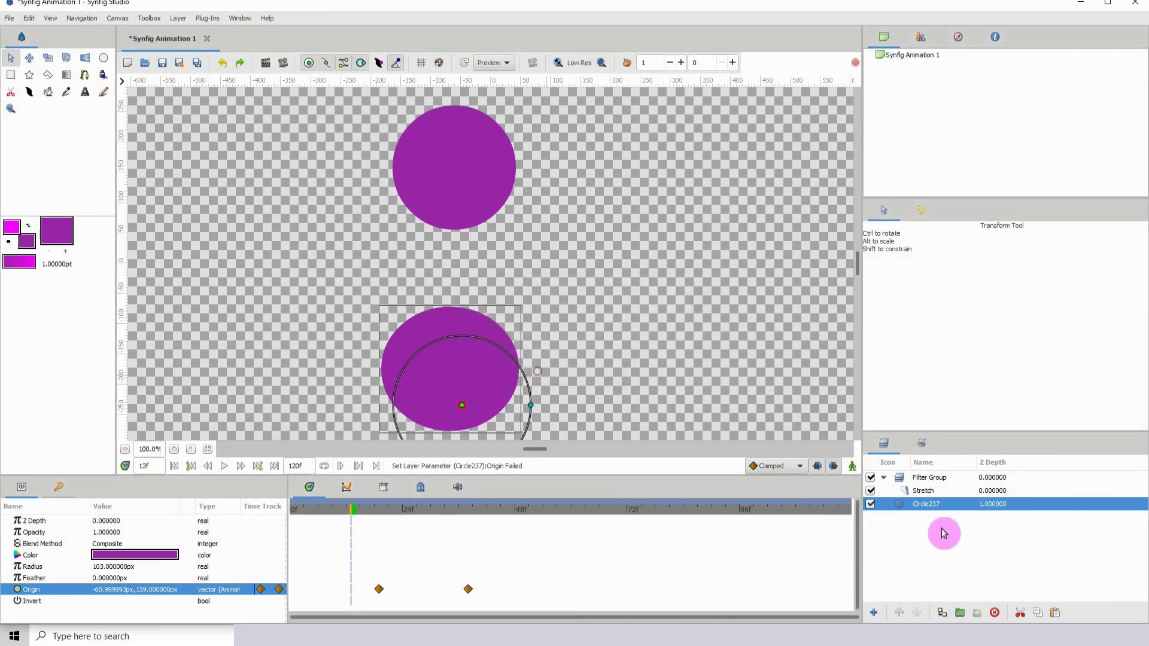
left_click_drag(361, 519, 392, 513)
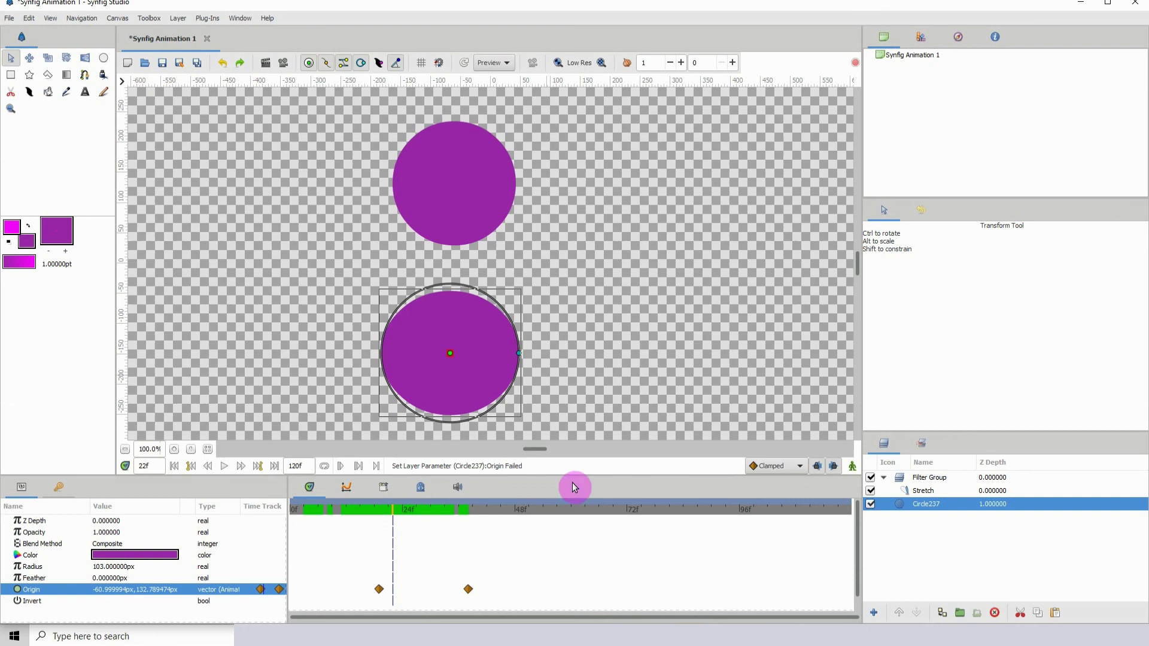
Set the Filter Group's Opacity to 0.5 and scrub frames to preview the translucent reflection
left_click(939, 506)
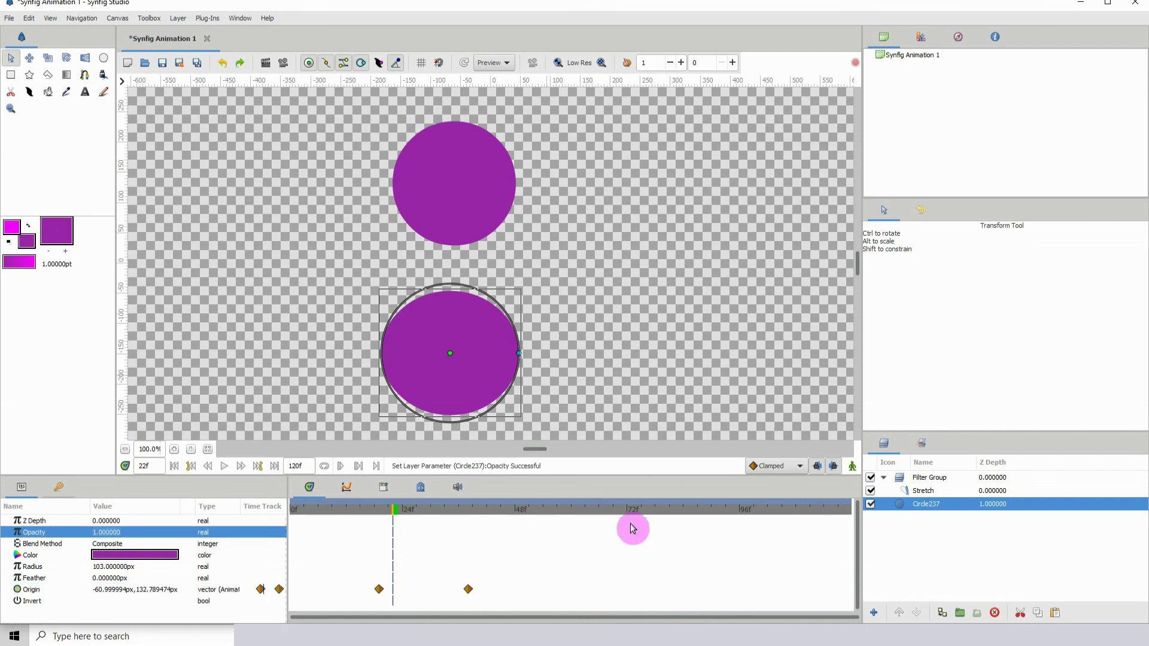
left_click(941, 478)
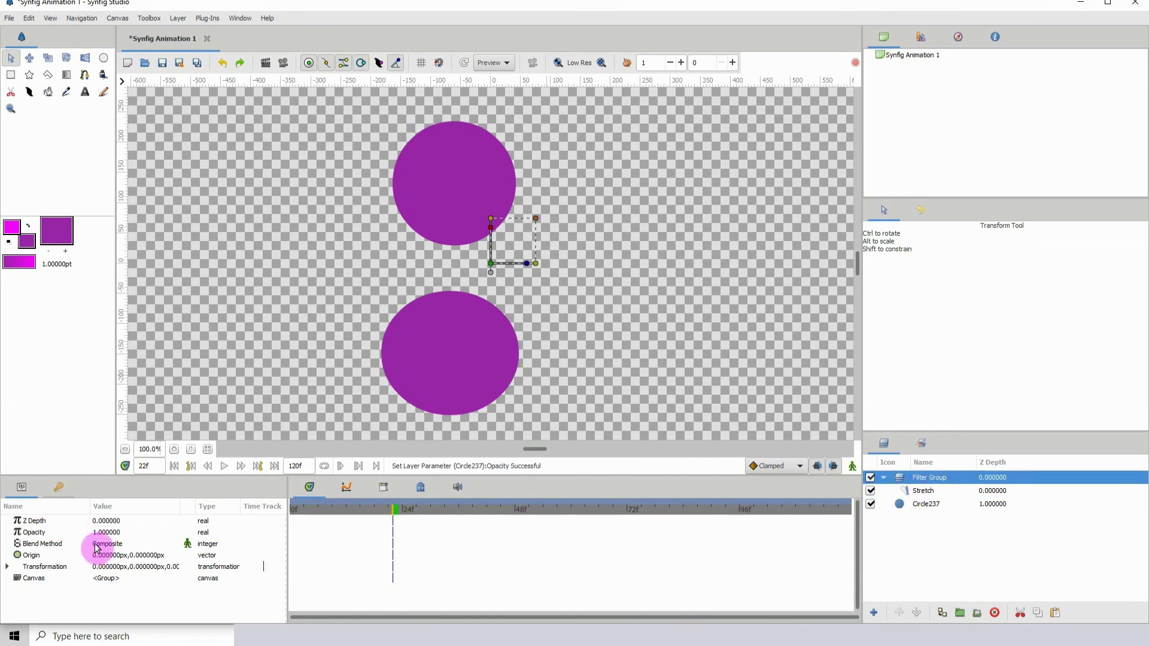
left_click(111, 532)
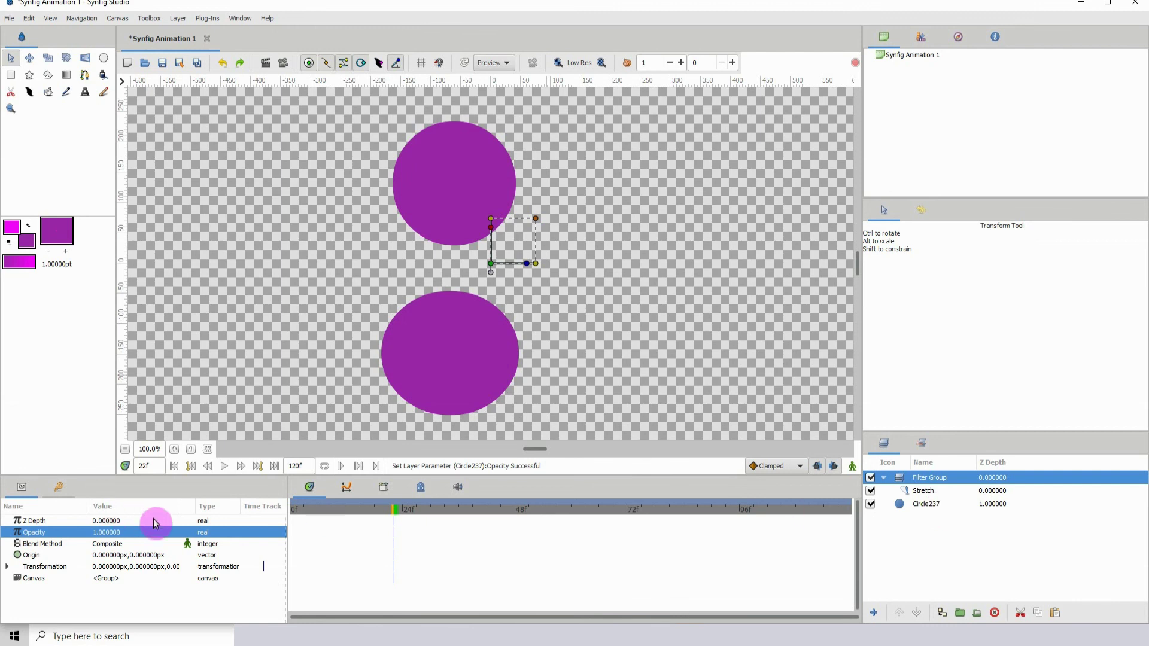
left_click(109, 532)
type("0.5")
key("Return")
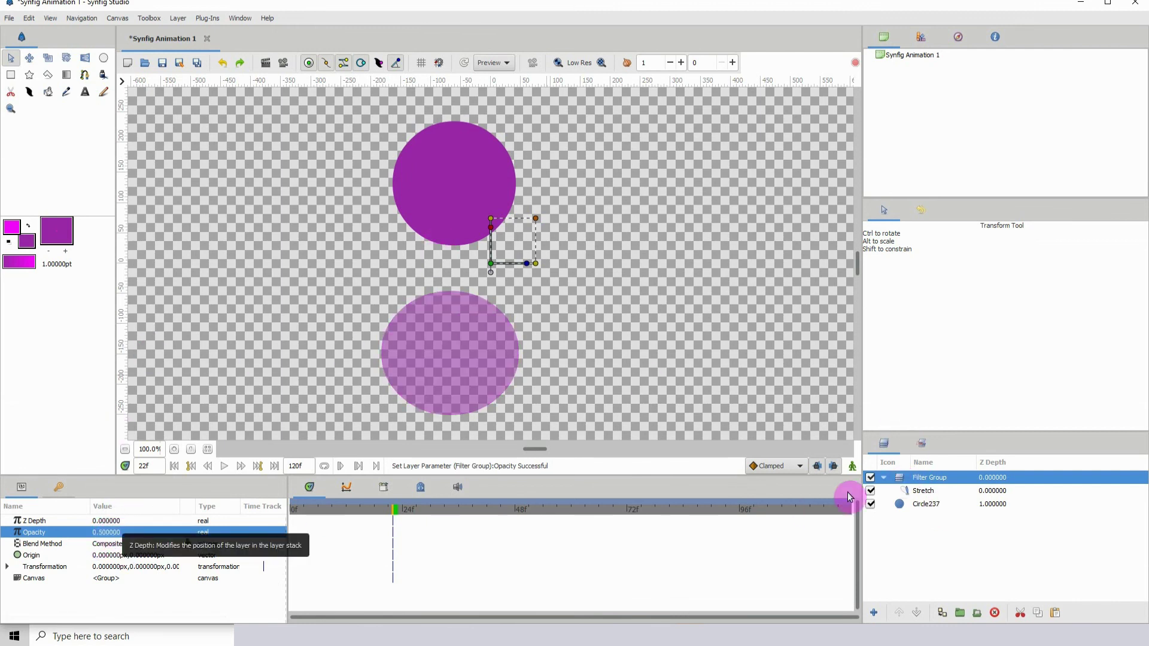
left_click(408, 509)
left_click_drag(422, 511, 384, 510)
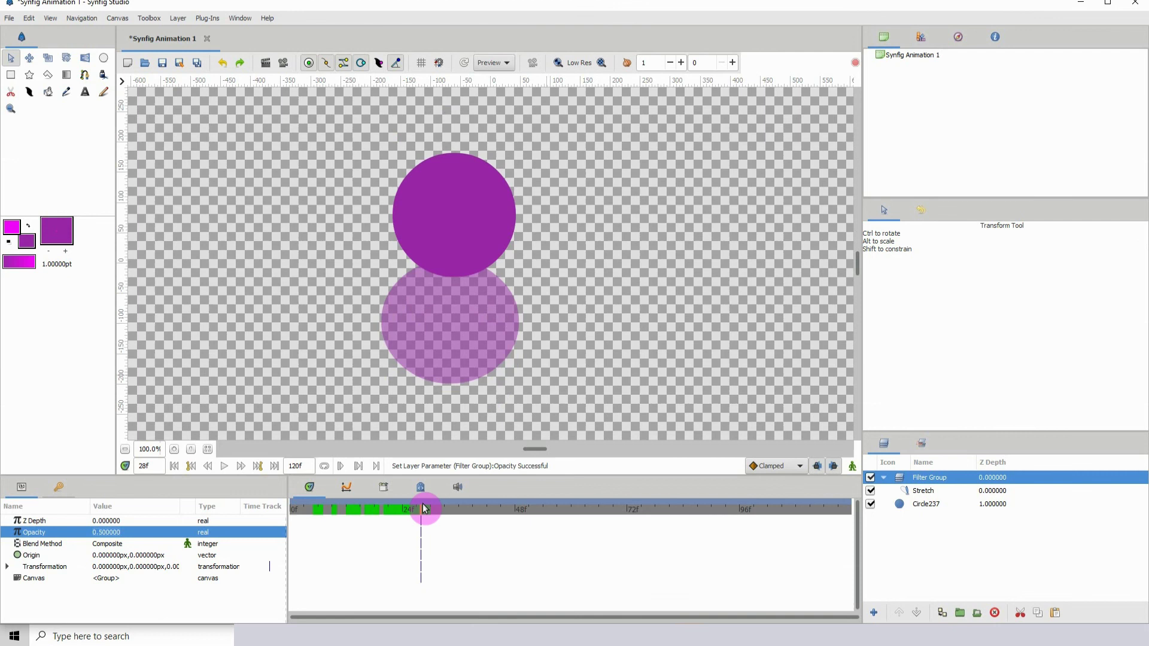
Nudge the Stretch Amount to about 59,-58 px and scrub frames 27–40 to check the reflection
mouse_move(423, 508)
left_mouse_down()
mouse_move(353, 497)
mouse_move(436, 497)
mouse_move(378, 497)
mouse_move(417, 498)
left_mouse_up()
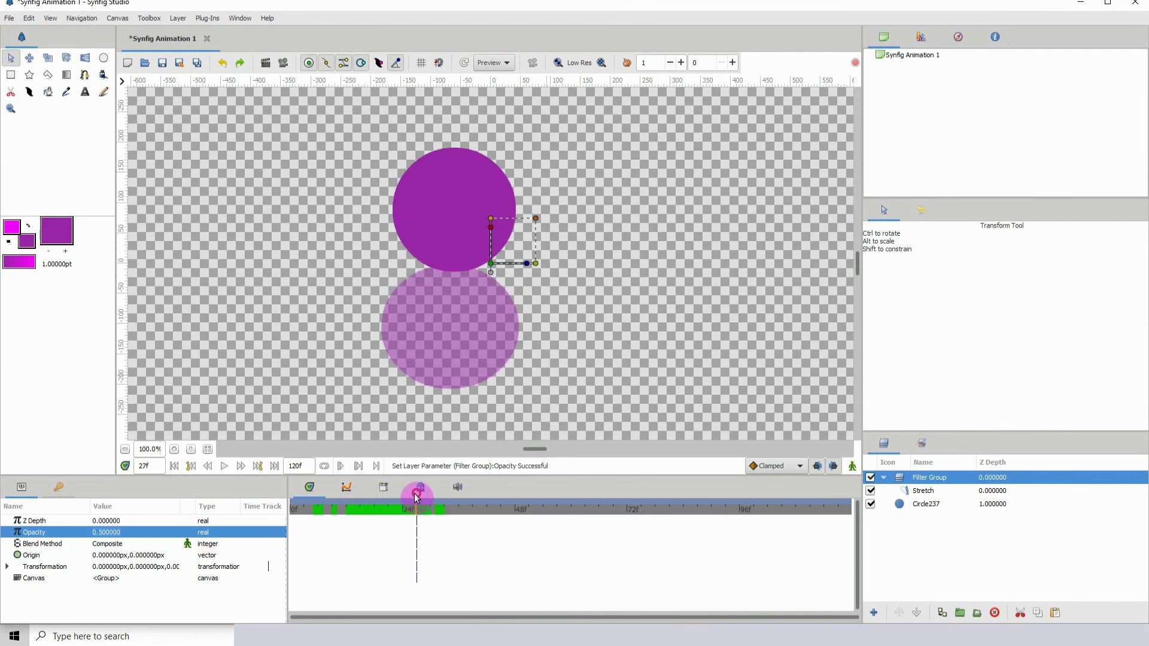
left_click(924, 504)
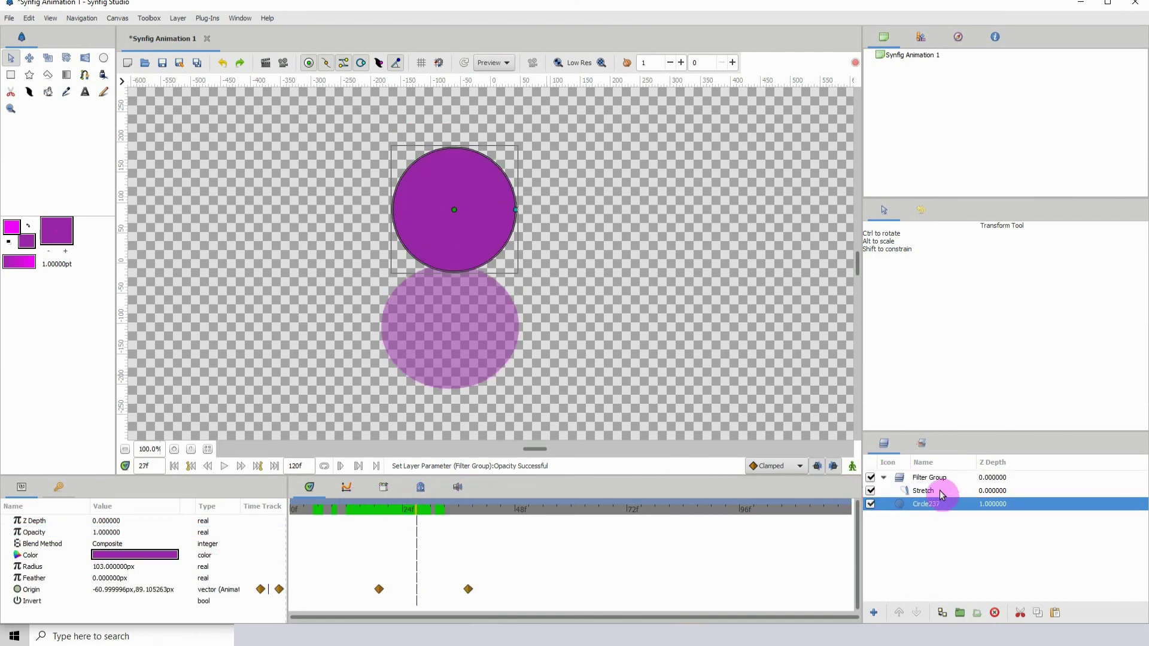
left_click(925, 491)
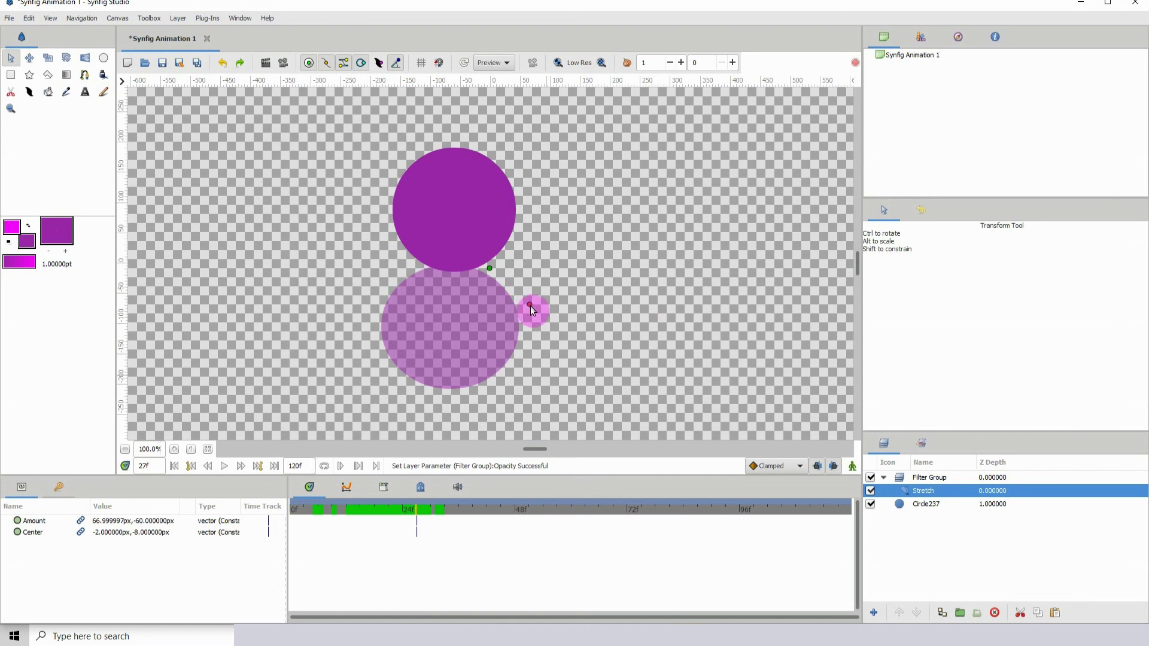
left_click_drag(530, 306, 526, 305)
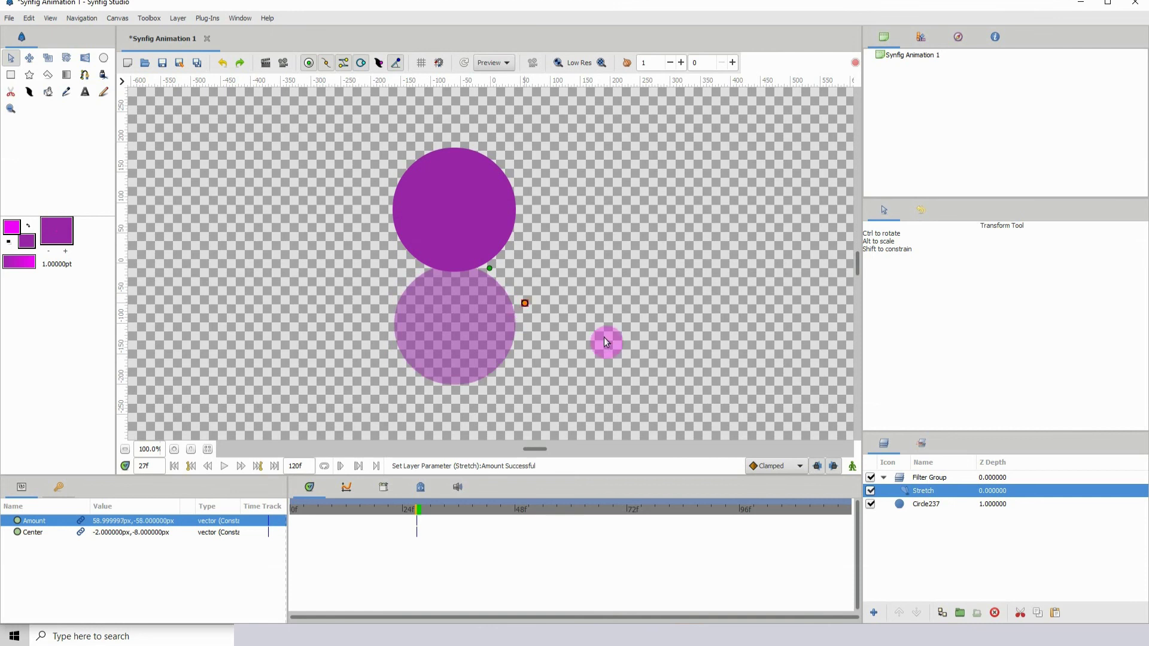
left_click(920, 505)
left_click(454, 210)
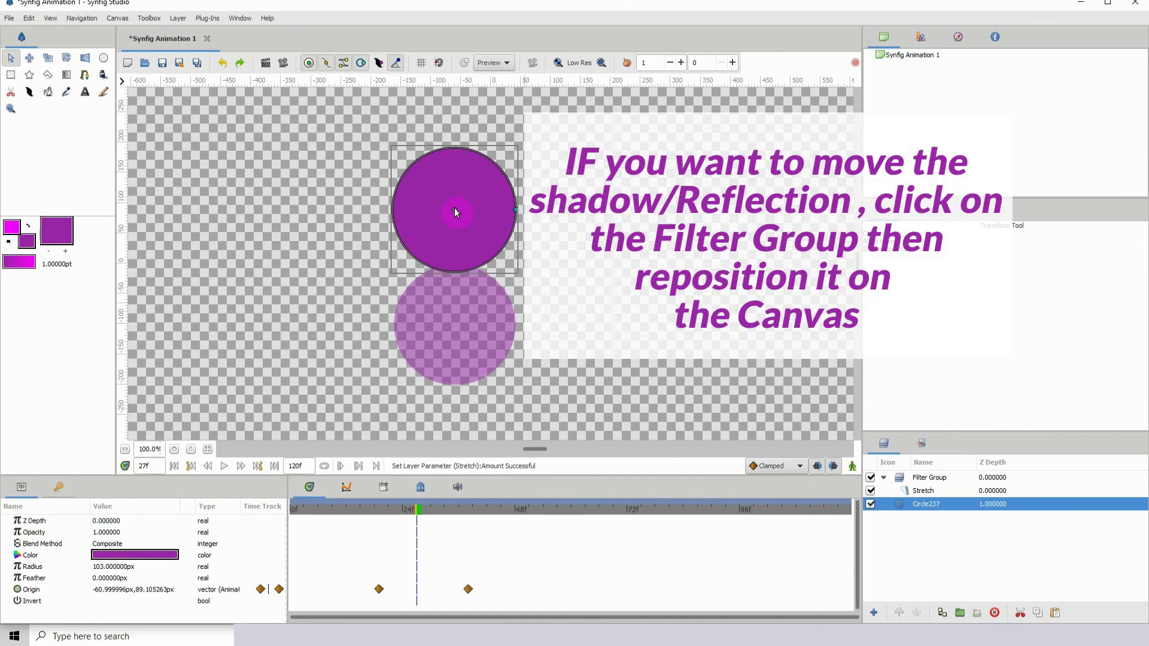
mouse_move(405, 509)
left_mouse_down()
mouse_move(395, 509)
mouse_move(530, 507)
mouse_move(354, 514)
mouse_move(511, 515)
mouse_move(403, 522)
left_mouse_up()
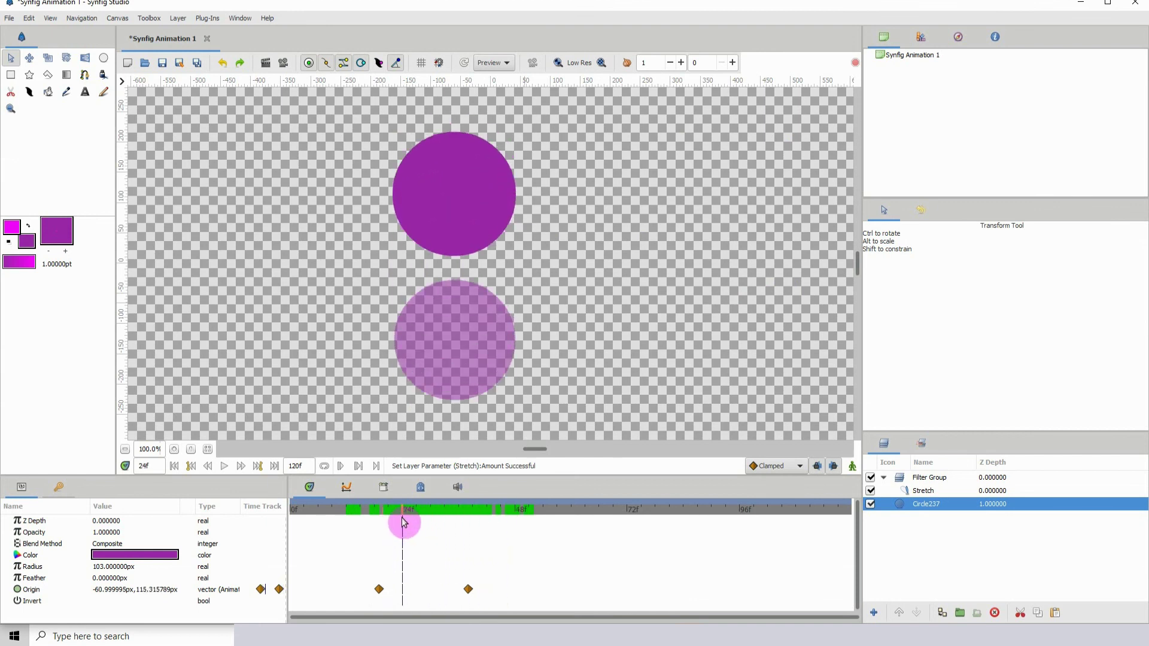